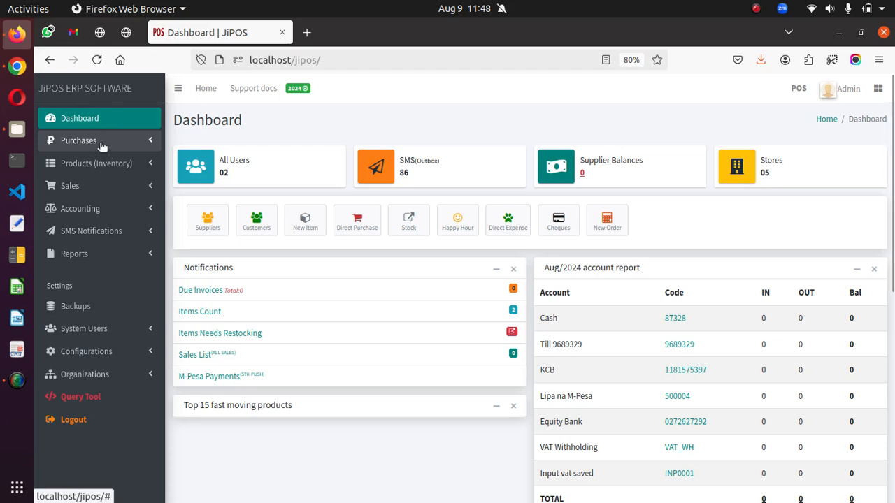
- Start a new direct purchase and set the receiving store to Main
{"action": "left_click", "coordinate": [101, 144]}
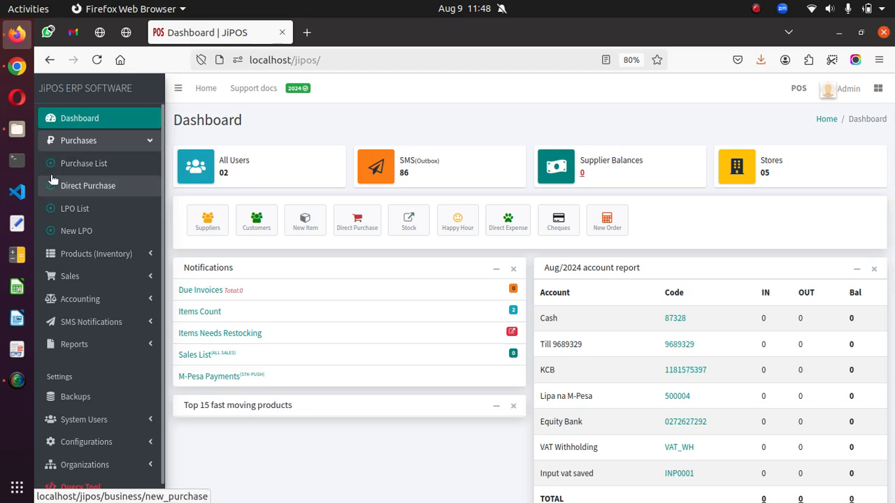
{"action": "left_click", "coordinate": [88, 192]}
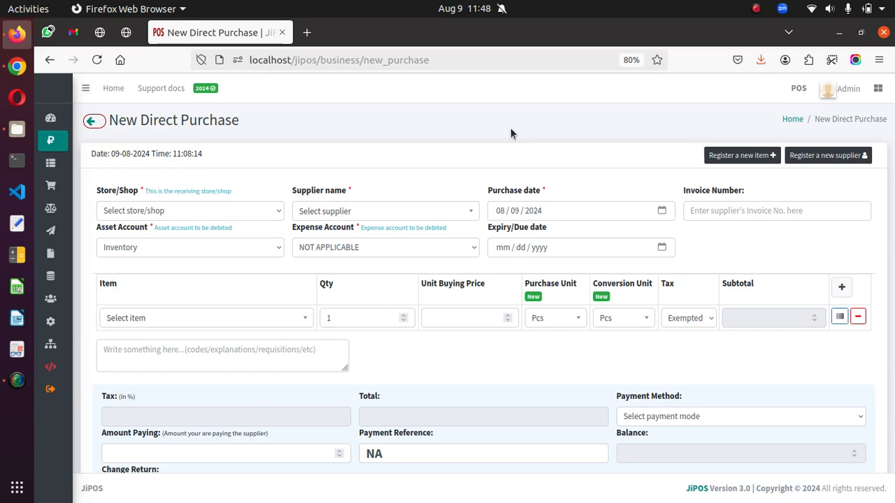
{"action": "left_click", "coordinate": [142, 211]}
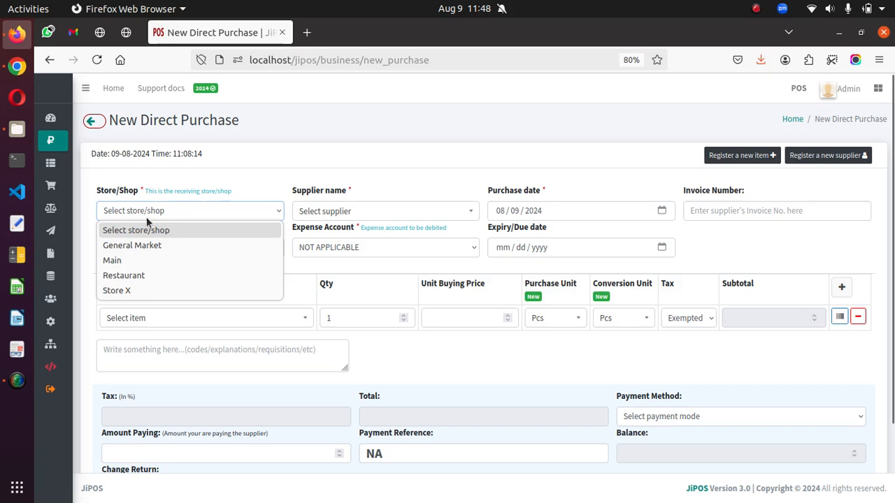
{"action": "left_click", "coordinate": [162, 262]}
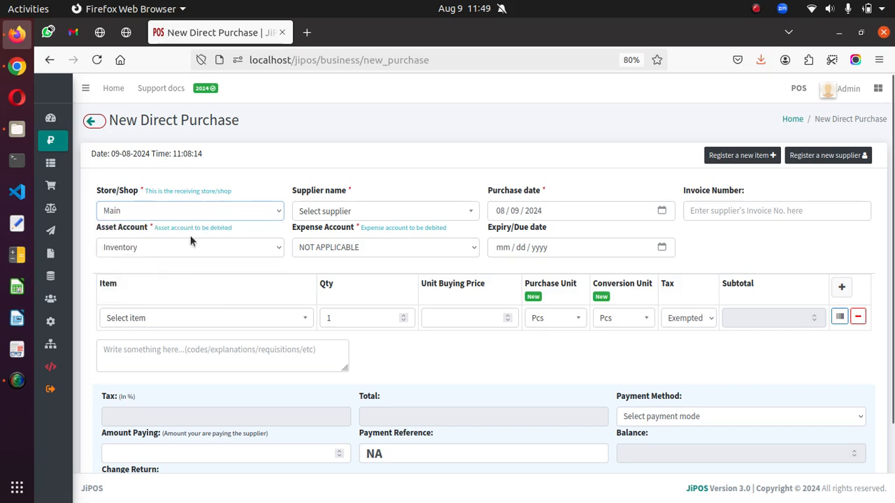
- Select the first registered supplier in the list as the supplier for this purchase
{"action": "left_click", "coordinate": [339, 218]}
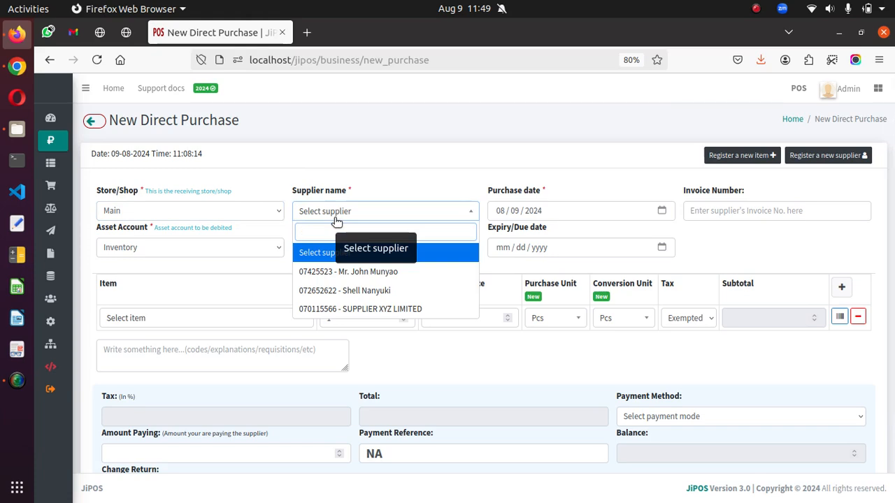
{"action": "left_click", "coordinate": [628, 148]}
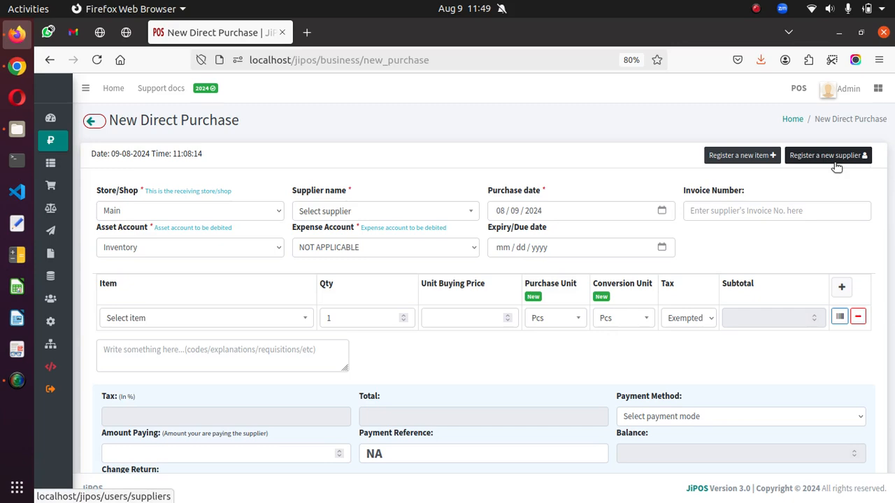
{"action": "left_click", "coordinate": [355, 216]}
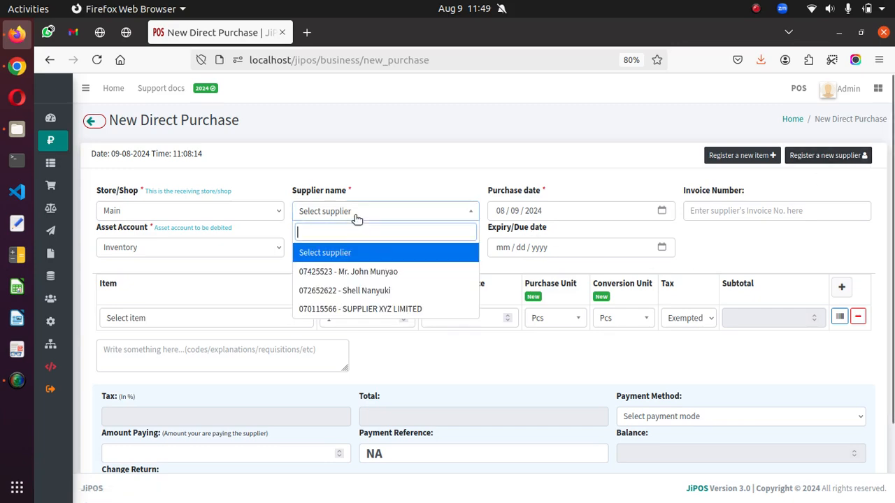
{"action": "left_click", "coordinate": [352, 273]}
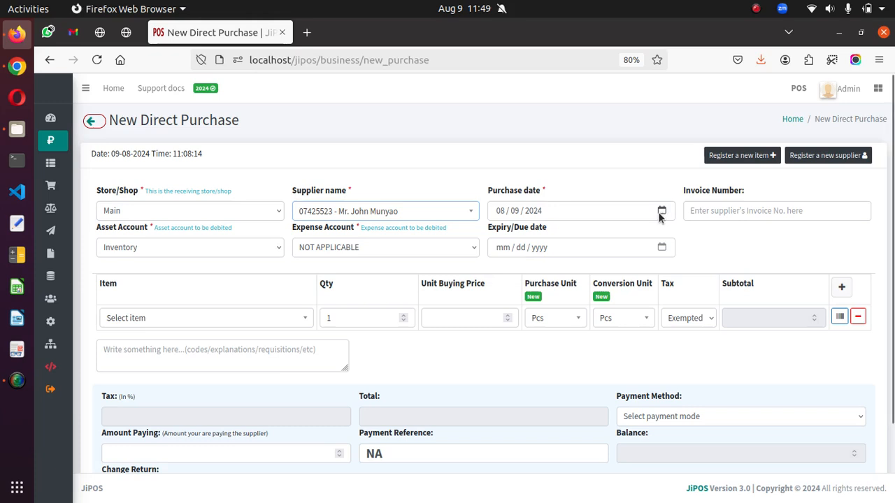
{"action": "left_click", "coordinate": [711, 211]}
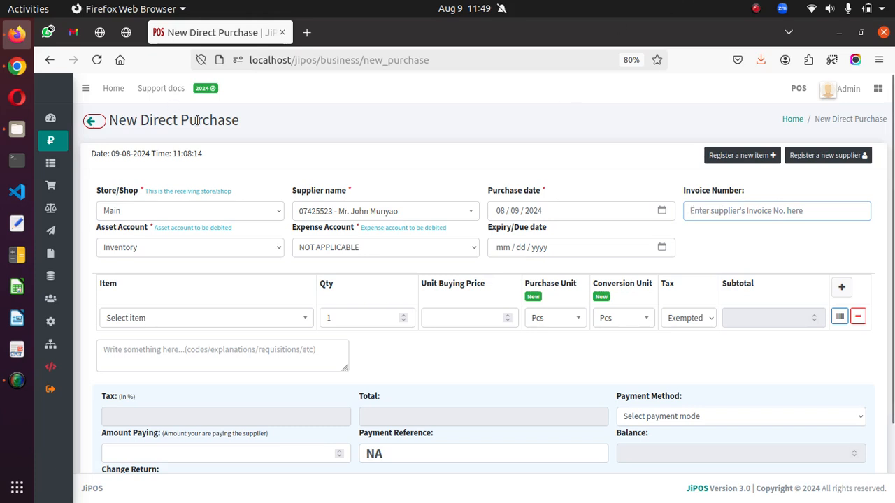
- Set the asset account to Inventory and the expense account to NOT APPLICABLE
{"action": "mouse_move", "coordinate": [77, 237]}
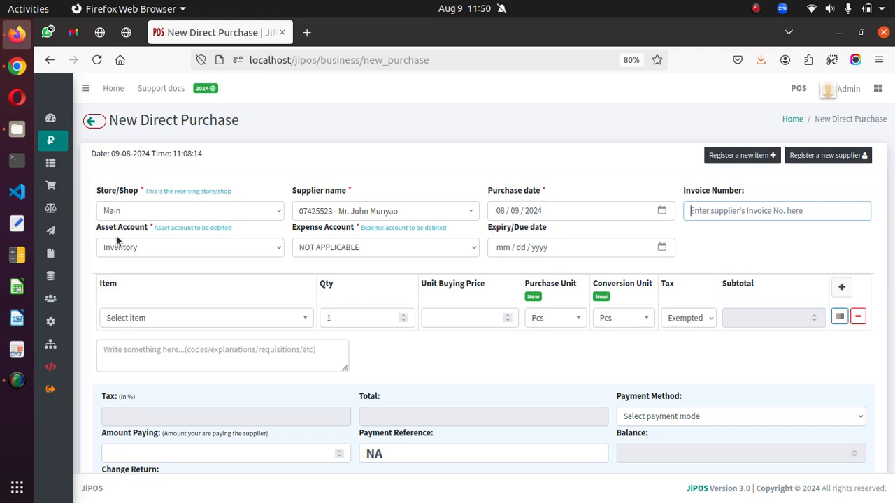
{"action": "left_click", "coordinate": [173, 250]}
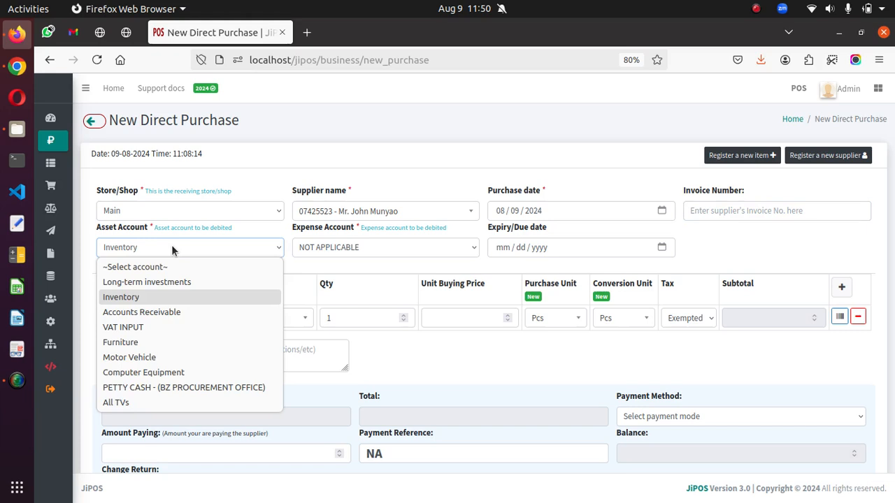
{"action": "left_click", "coordinate": [157, 297]}
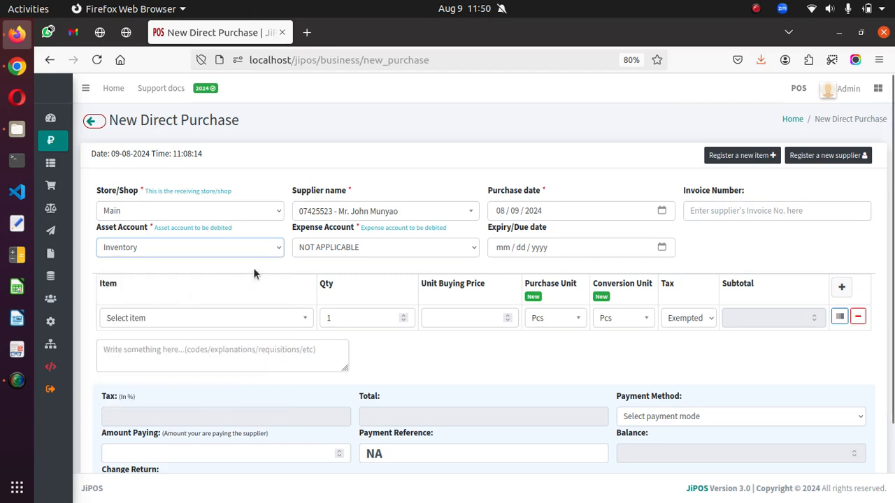
{"action": "triple_click", "coordinate": [345, 233]}
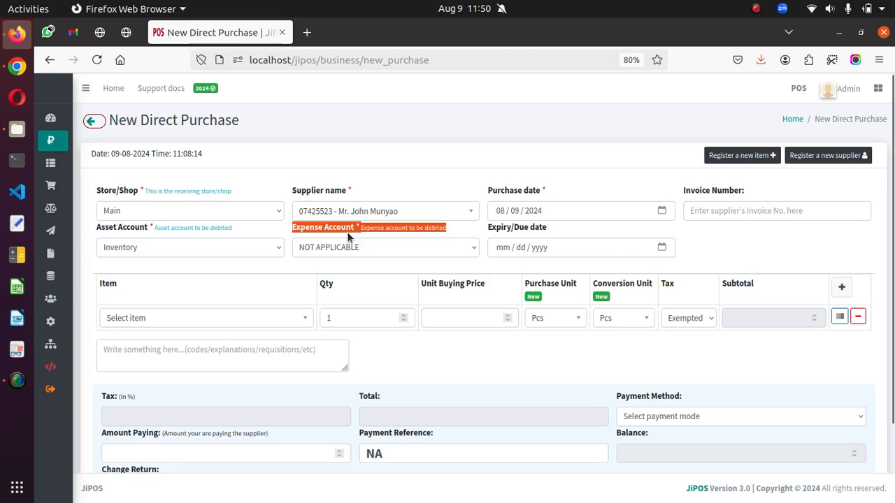
{"action": "left_click", "coordinate": [347, 232]}
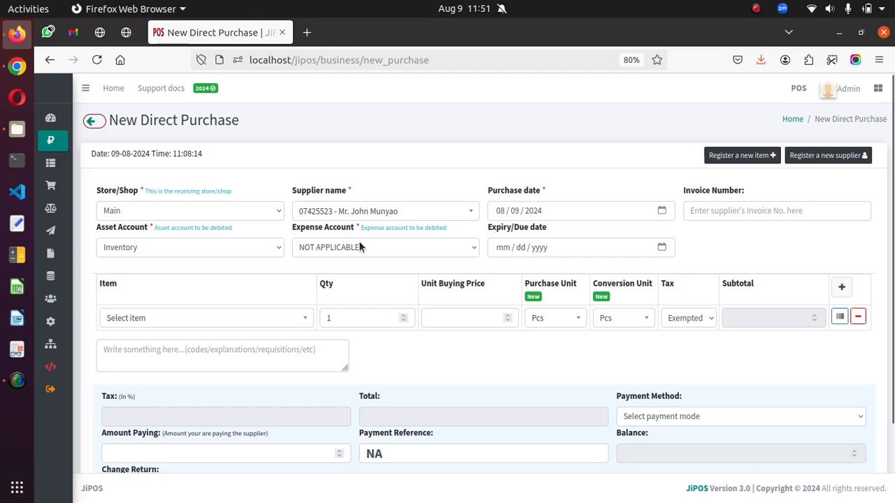
{"action": "left_click", "coordinate": [359, 242]}
{"action": "left_click", "coordinate": [359, 247]}
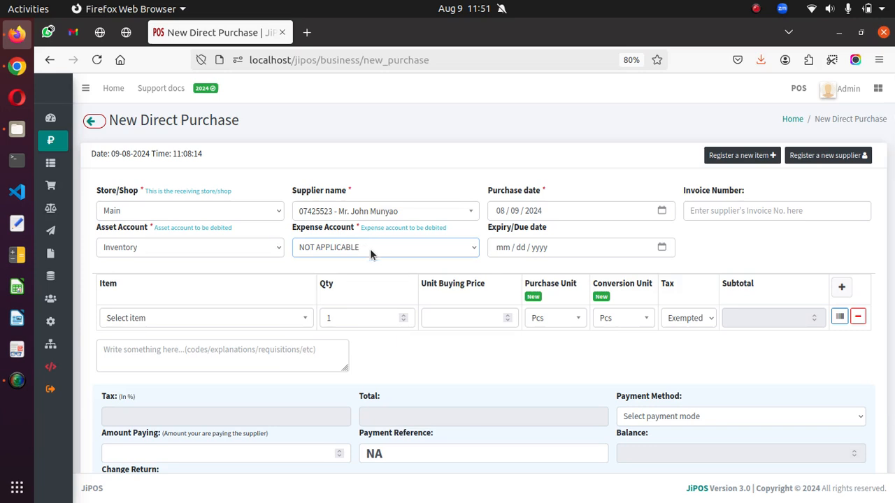
- Fill the first purchase line with PROD_0001 Soda 500ml Bottles, quantity 50, unit buying price 35 and VAT tax
{"action": "left_click", "coordinate": [271, 324]}
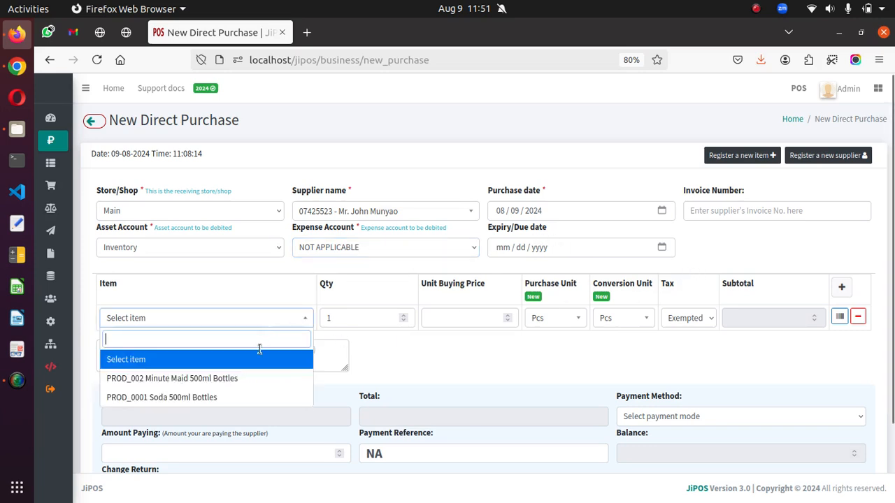
{"action": "left_click", "coordinate": [200, 397]}
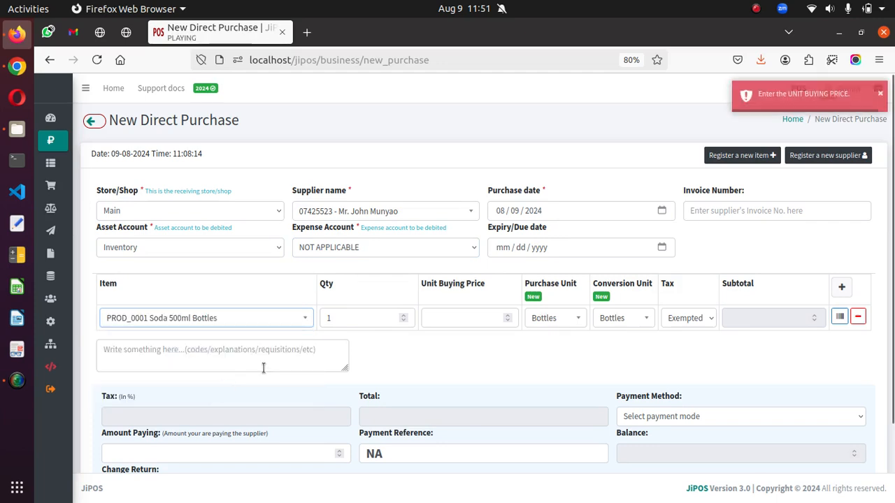
{"action": "left_click", "coordinate": [343, 318]}
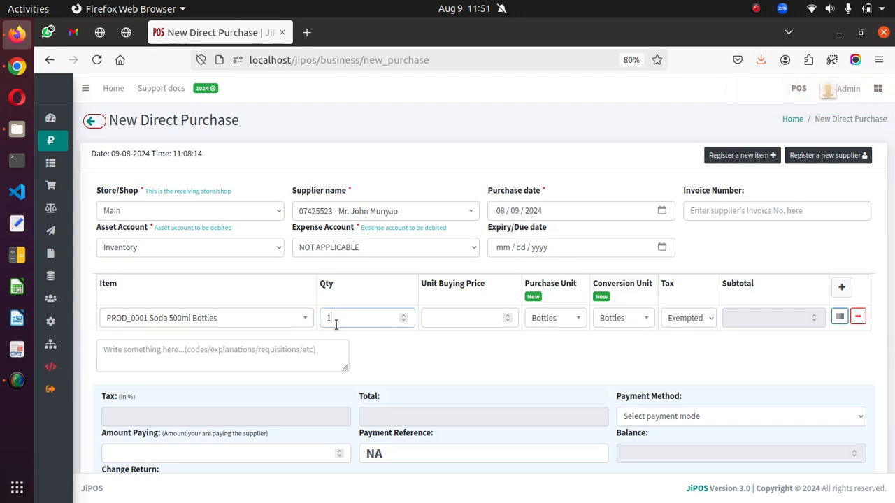
{"action": "key", "text": "BackSpace"}
{"action": "type", "text": "50"}
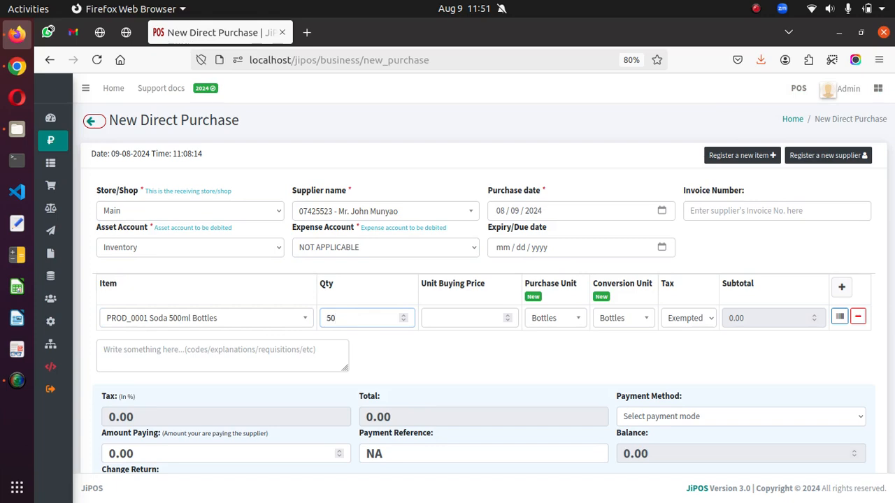
{"action": "left_click", "coordinate": [460, 318]}
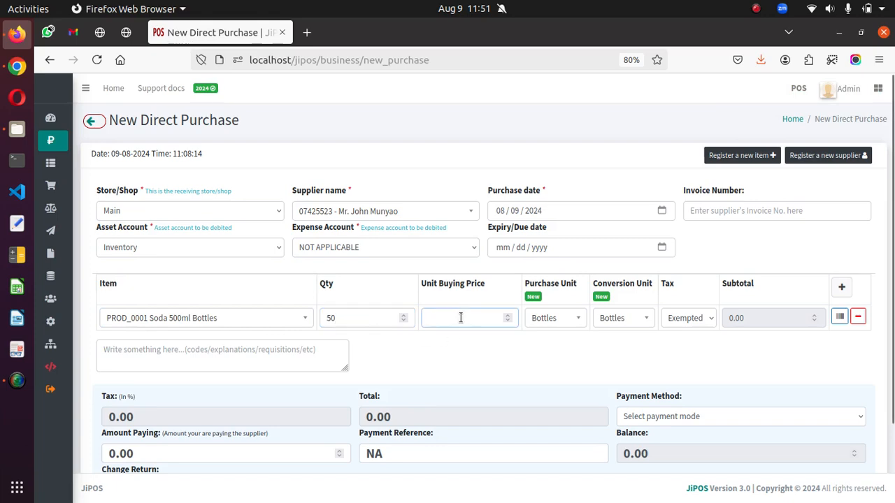
{"action": "type", "text": "35"}
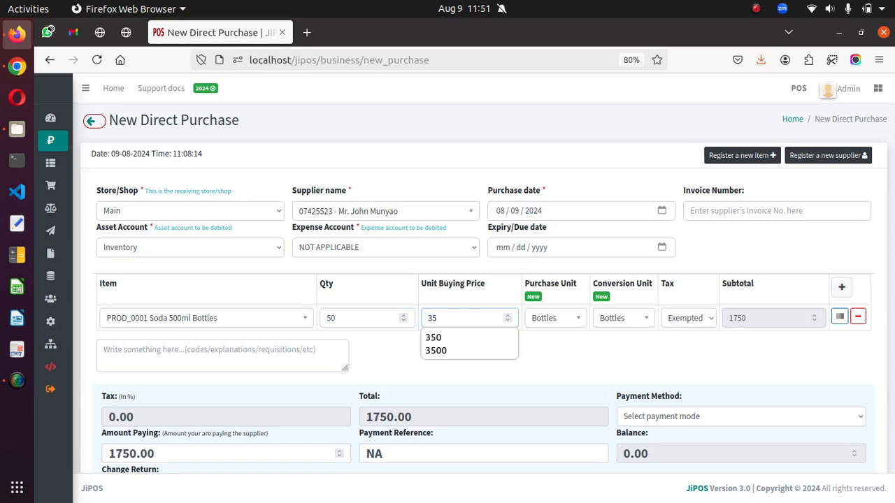
{"action": "left_click", "coordinate": [613, 383]}
{"action": "left_click", "coordinate": [682, 352]}
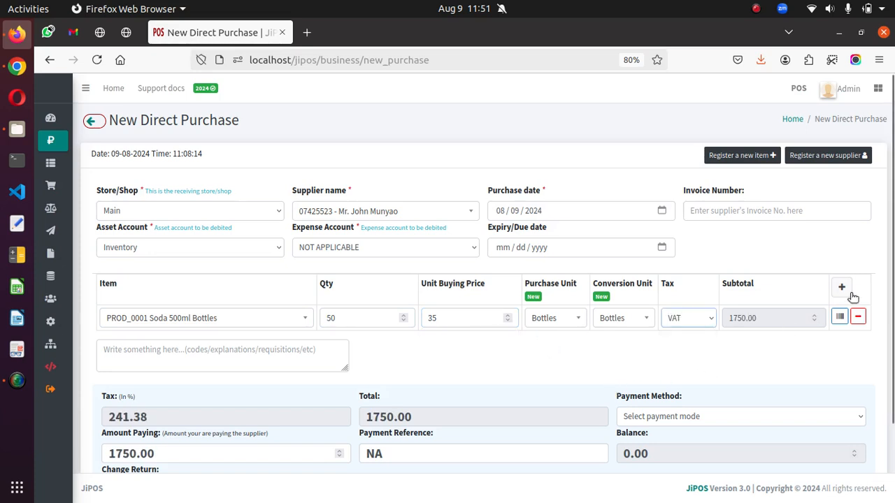
- Add a second purchase line for PROD_002 Minute Maid 500ml Bottles with quantity 10, unit buying price 70 and VAT tax
{"action": "left_click", "coordinate": [842, 288]}
{"action": "left_click", "coordinate": [236, 343]}
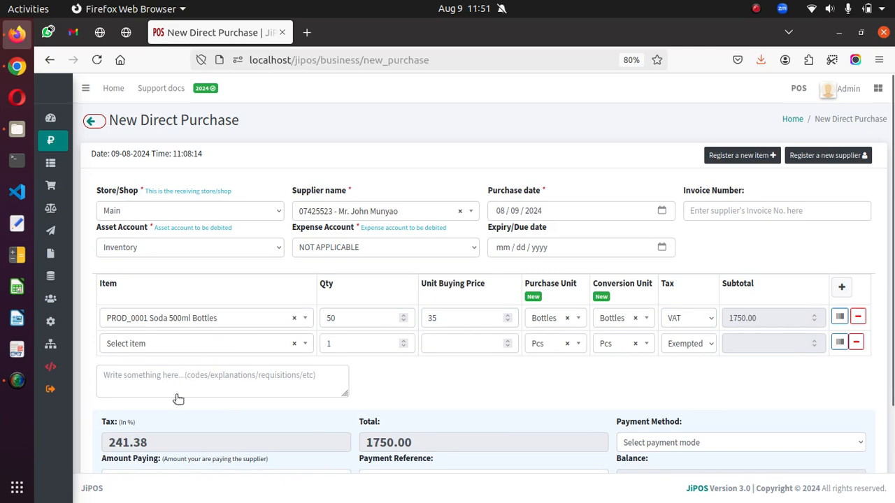
{"action": "left_click", "coordinate": [175, 401]}
{"action": "left_click", "coordinate": [359, 343]}
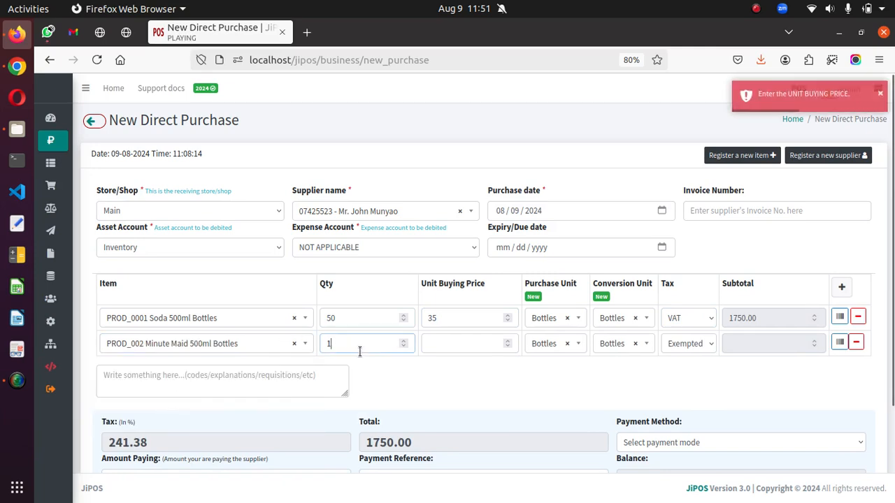
{"action": "type", "text": "0"}
{"action": "left_click", "coordinate": [439, 351]}
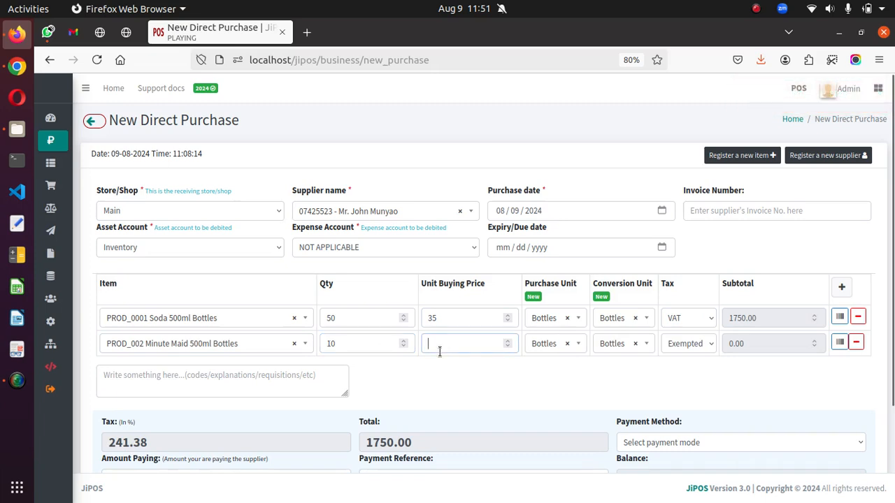
{"action": "type", "text": "70"}
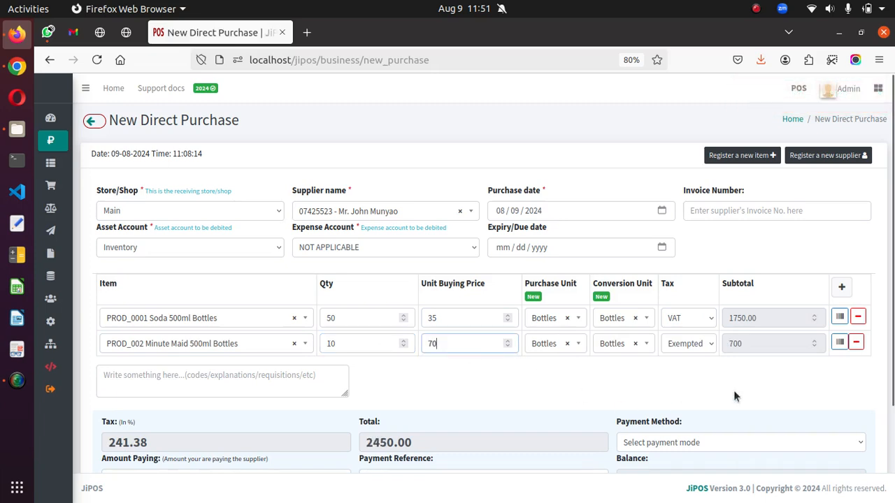
{"action": "left_click", "coordinate": [702, 351]}
{"action": "left_click", "coordinate": [682, 379]}
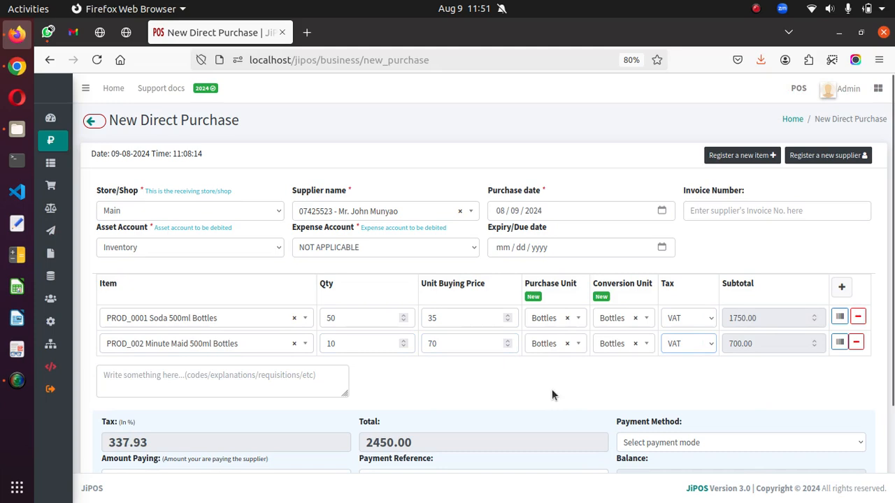
{"action": "scroll", "coordinate": [551, 396], "scroll_direction": "down", "scroll_amount": 2}
{"action": "left_click", "coordinate": [305, 320]}
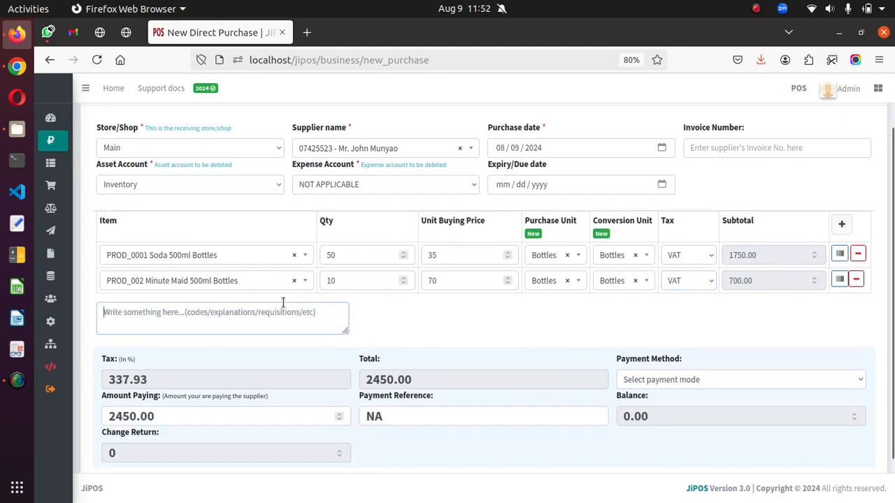
{"action": "type", "text": "badskuao"}
{"action": "key", "text": "ctrl+a"}
{"action": "key", "text": "BackSpace"}
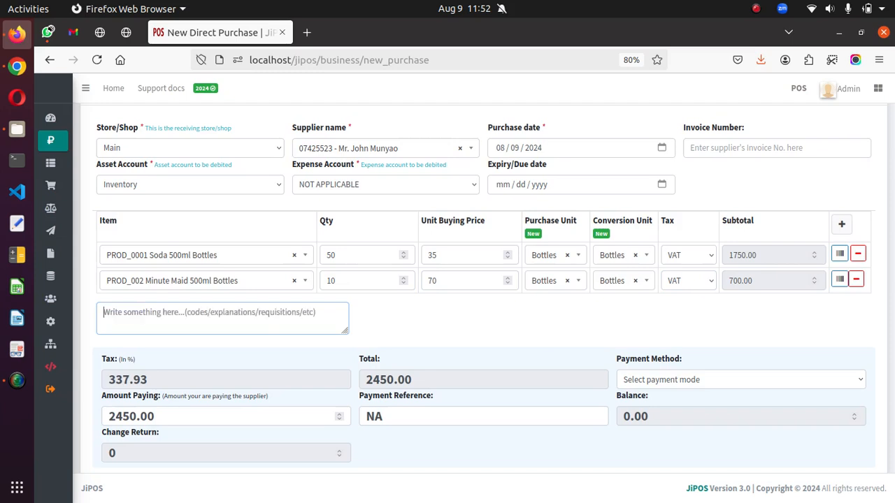
- Set the payment method to Not Applicable and the amount paid to the supplier to 0
{"action": "scroll", "coordinate": [540, 293], "scroll_direction": "down", "scroll_amount": 1}
{"action": "scroll", "coordinate": [540, 293], "scroll_direction": "down", "scroll_amount": 1}
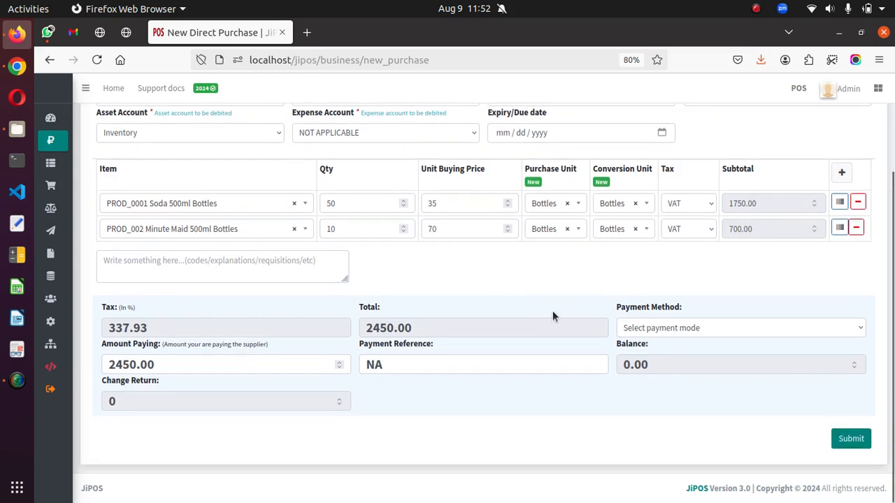
{"action": "left_click_drag", "start_coordinate": [617, 310], "coordinate": [694, 318]}
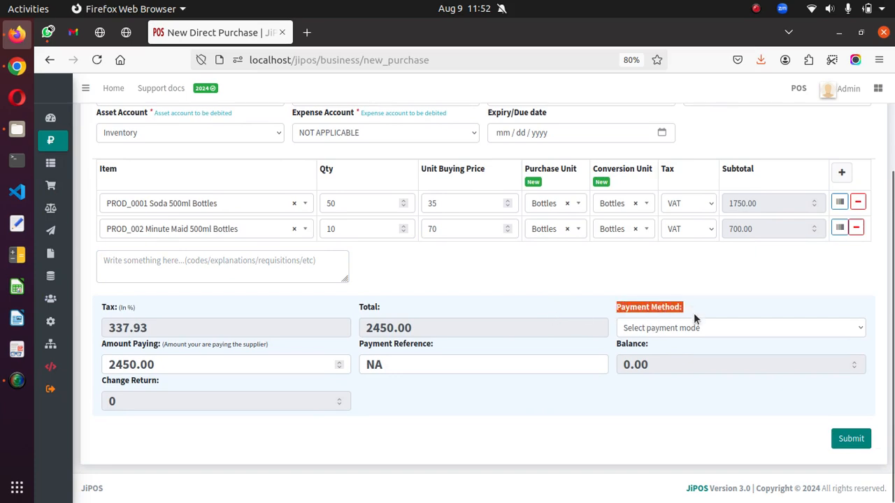
{"action": "left_click", "coordinate": [684, 329]}
{"action": "left_click", "coordinate": [668, 362]}
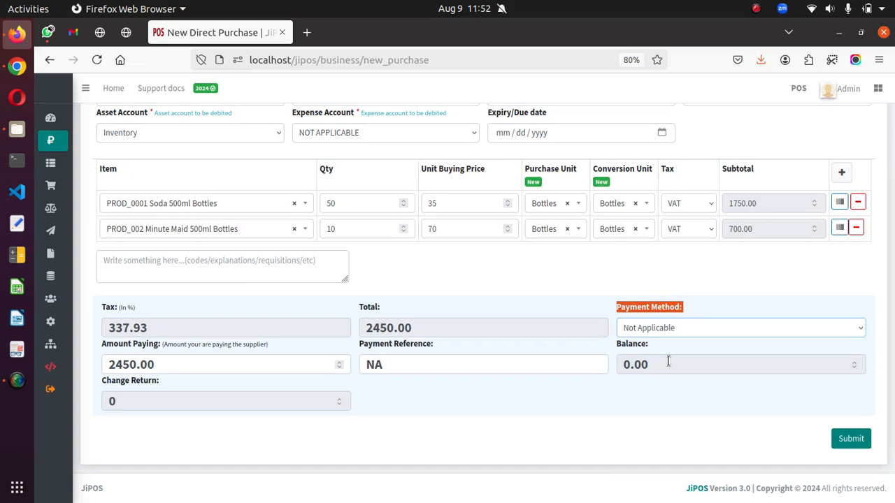
{"action": "left_click", "coordinate": [609, 407]}
{"action": "double_click", "coordinate": [169, 359]}
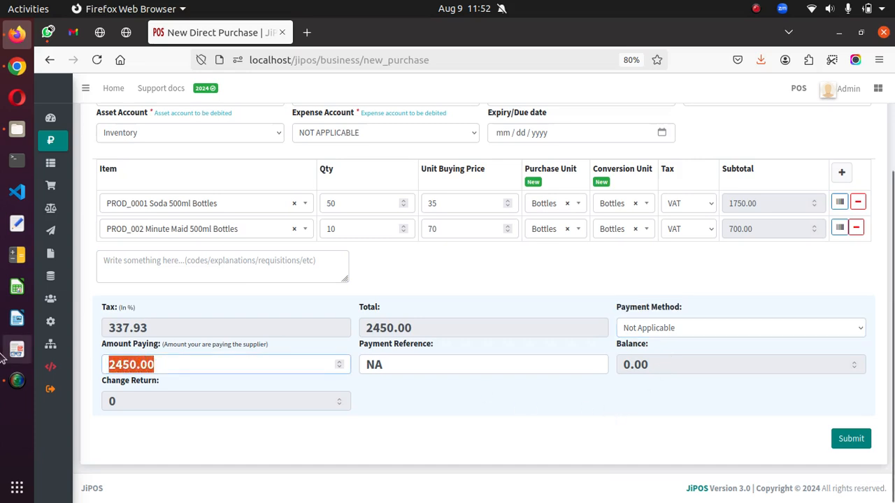
{"action": "type", "text": "0"}
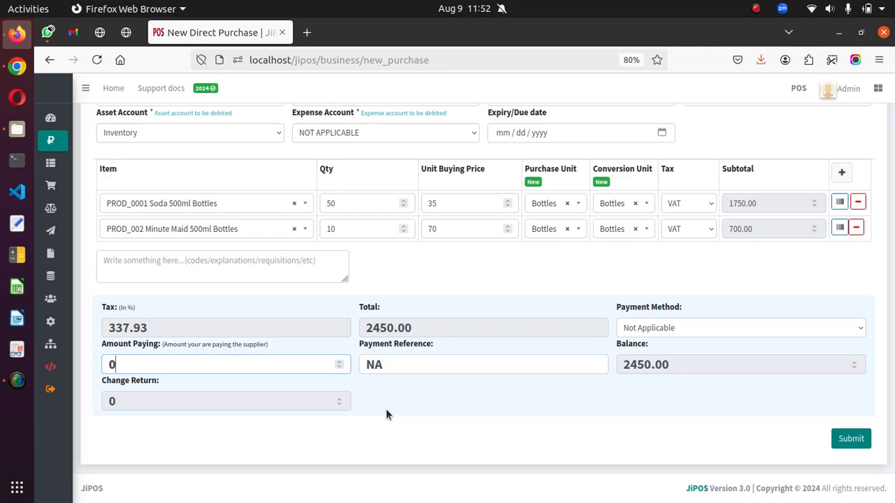
- Set the payment method to Cash and the amount paid to the supplier to 1000
{"action": "left_click", "coordinate": [665, 330]}
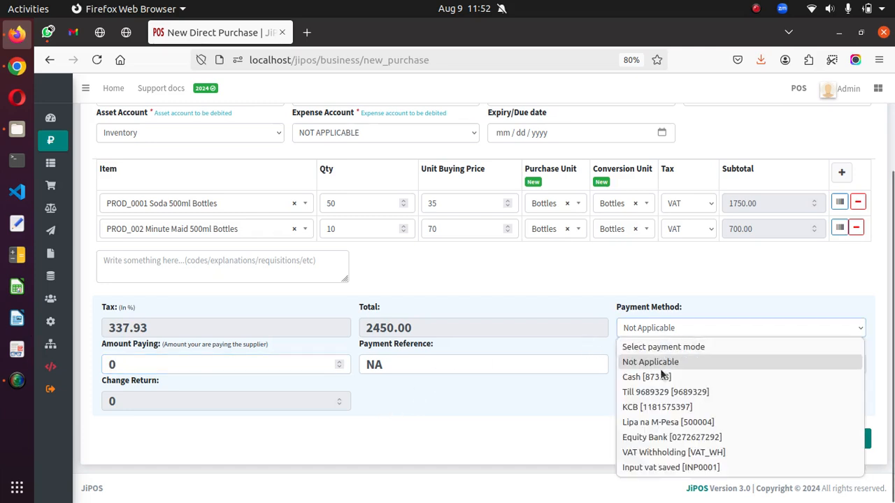
{"action": "left_click", "coordinate": [663, 378]}
{"action": "left_click", "coordinate": [134, 364]}
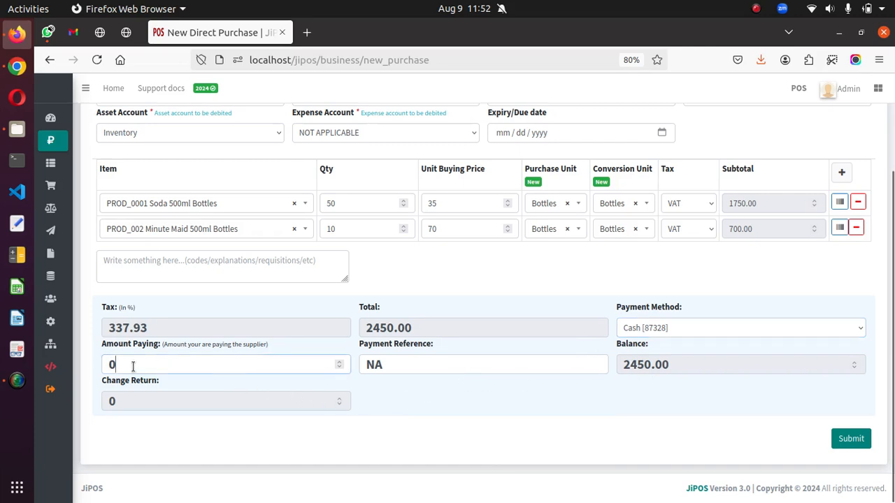
{"action": "type", "text": "100"}
{"action": "key", "text": "BackSpace"}
{"action": "key", "text": "BackSpace"}
{"action": "key", "text": "BackSpace"}
{"action": "key", "text": "BackSpace"}
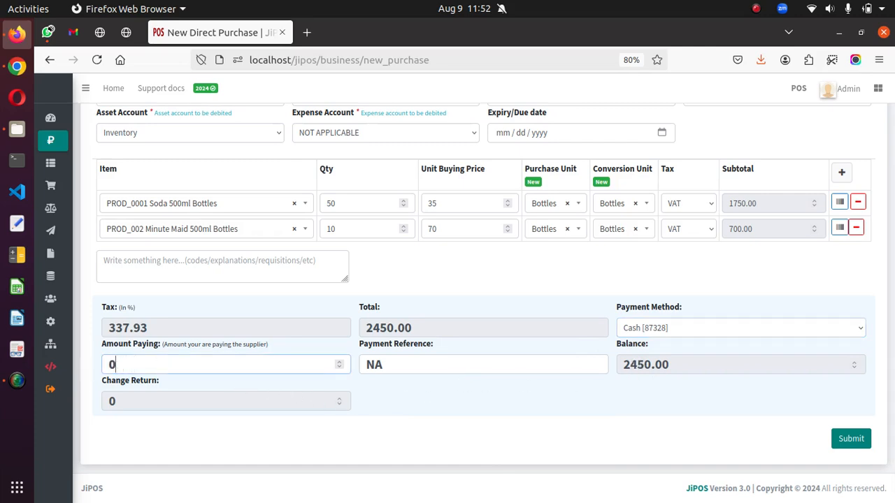
{"action": "type", "text": "1000"}
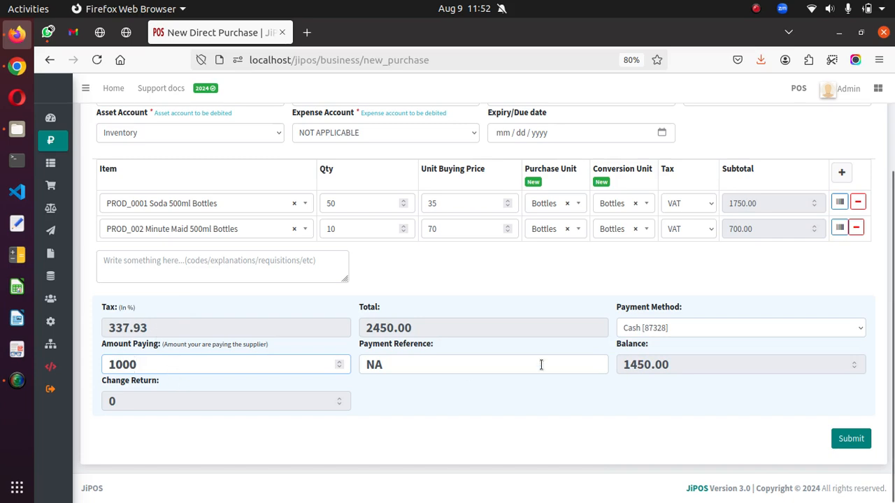
- Raise the cash amount paid to the supplier to 2450
{"action": "left_click", "coordinate": [634, 330]}
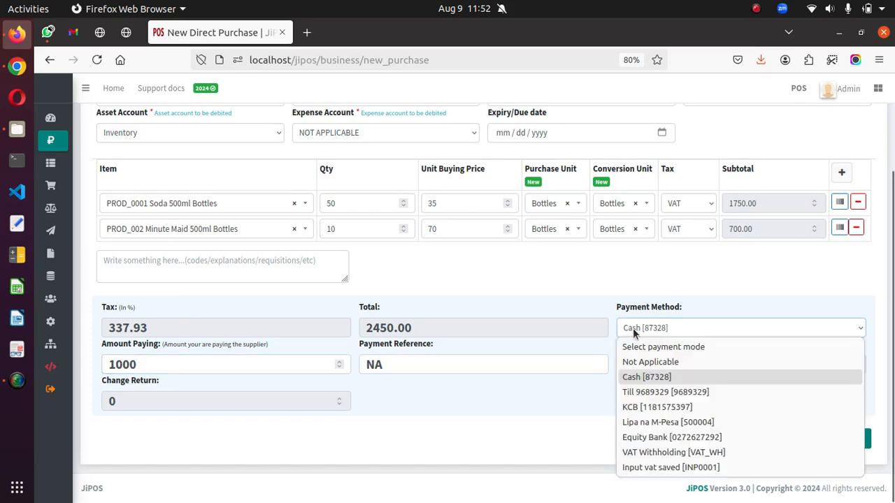
{"action": "left_click", "coordinate": [181, 373]}
{"action": "key", "text": "Tab"}
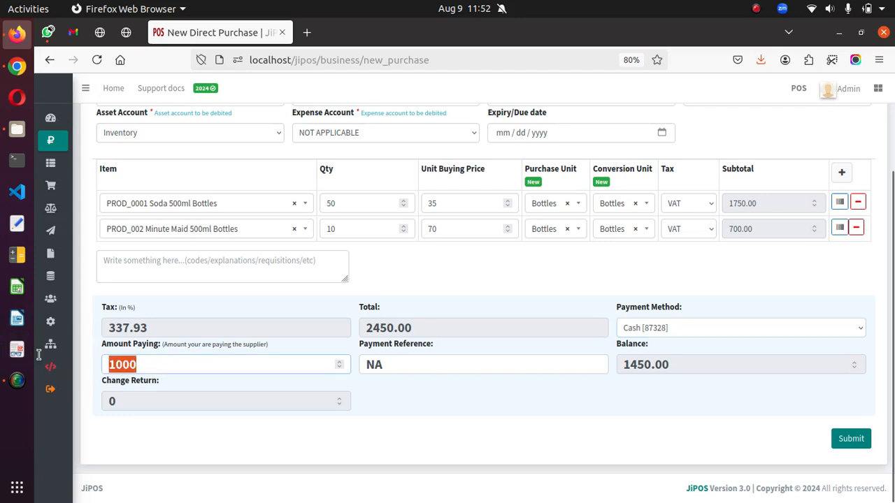
{"action": "type", "text": "2450"}
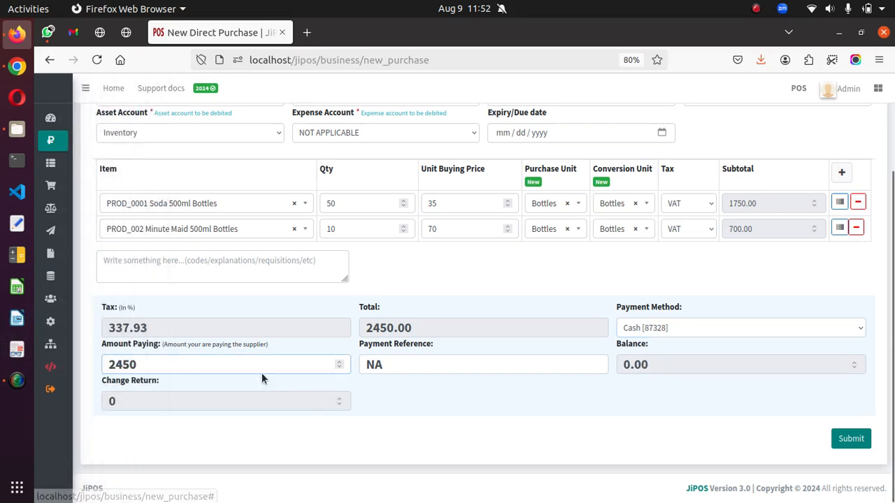
{"action": "left_click", "coordinate": [427, 397]}
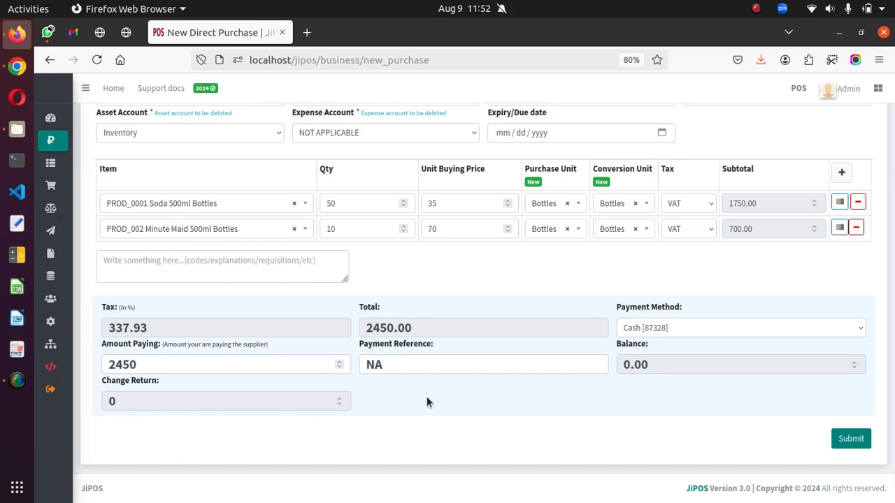
- Set the payment method back to Not Applicable with 0 as the amount paid, and submit the purchase
{"action": "left_click", "coordinate": [698, 333]}
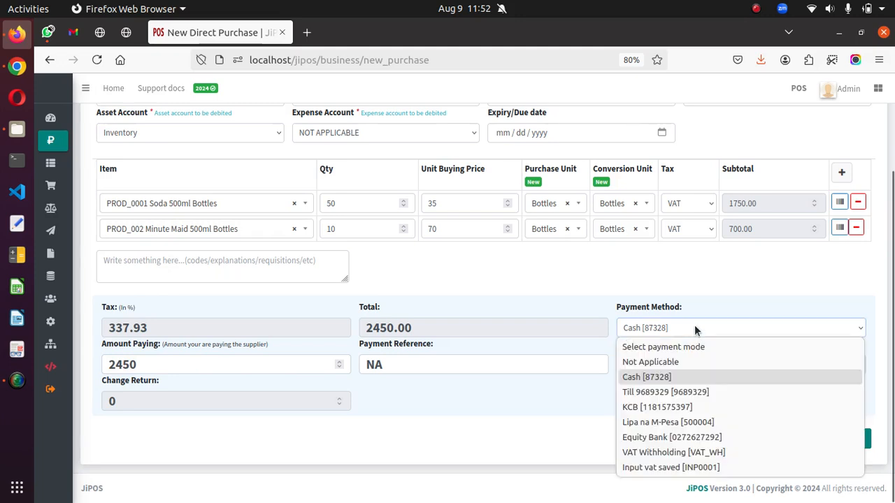
{"action": "left_click", "coordinate": [671, 361]}
{"action": "left_click", "coordinate": [198, 369]}
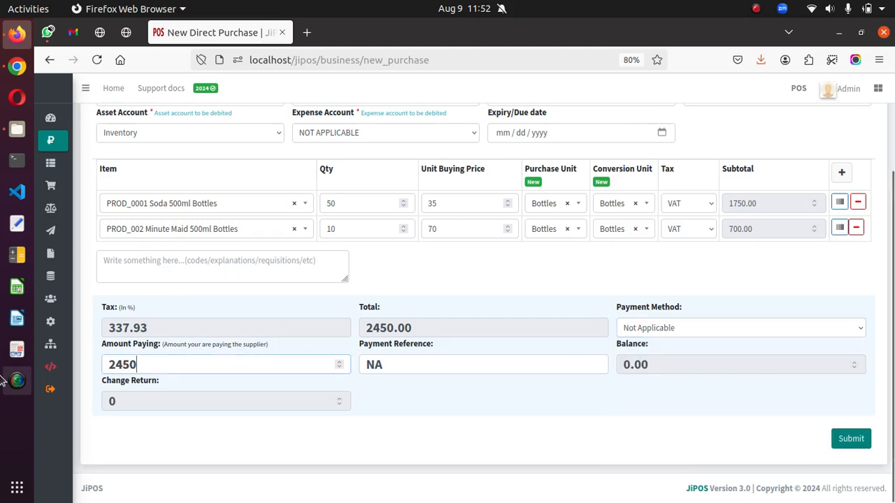
{"action": "key", "text": "BackSpace"}
{"action": "key", "text": "BackSpace"}
{"action": "key", "text": "BackSpace"}
{"action": "key", "text": "BackSpace"}
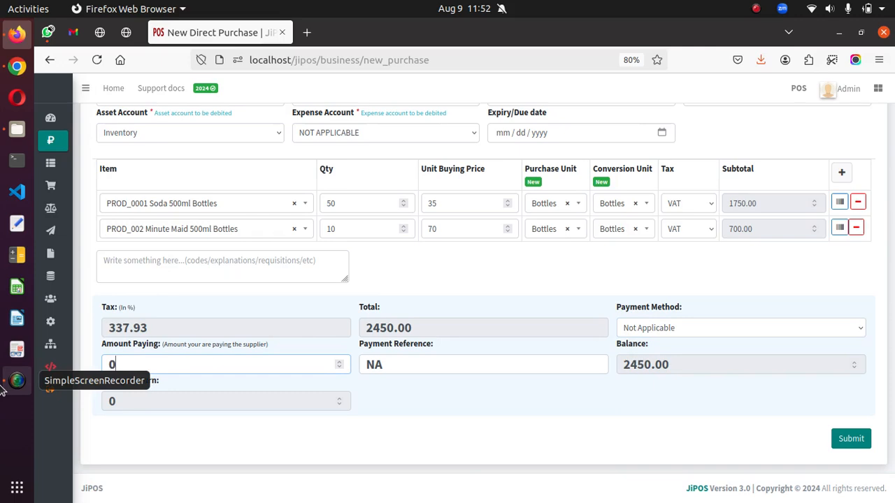
{"action": "type", "text": "0"}
{"action": "left_click", "coordinate": [849, 437]}
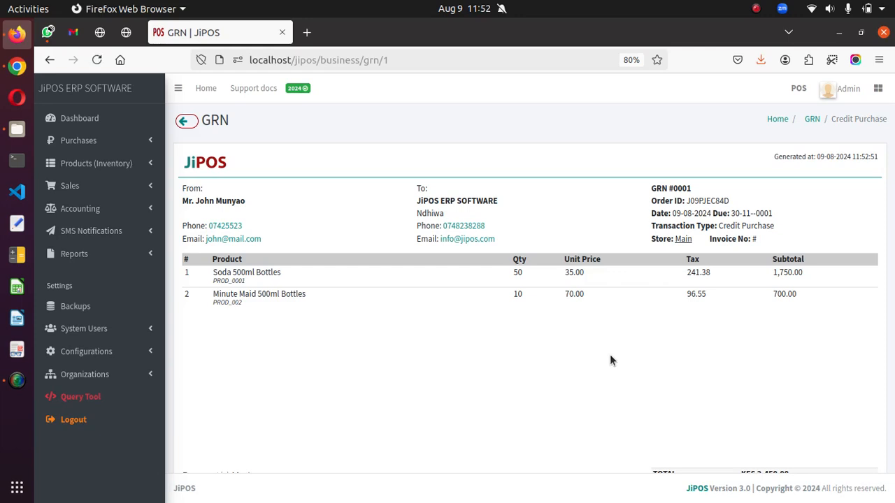
- Check the Main store's stock balances for the quantities of the two purchased drinks
{"action": "left_click", "coordinate": [103, 165]}
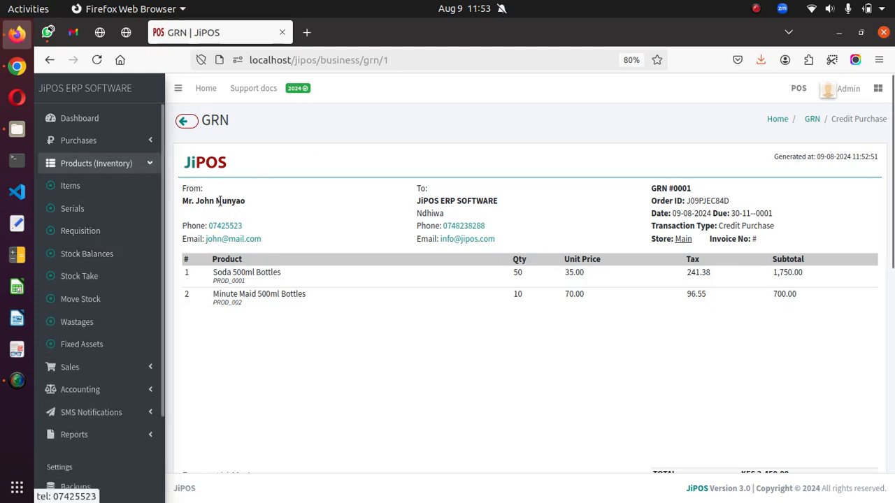
{"action": "double_click", "coordinate": [684, 239]}
{"action": "triple_click", "coordinate": [684, 239]}
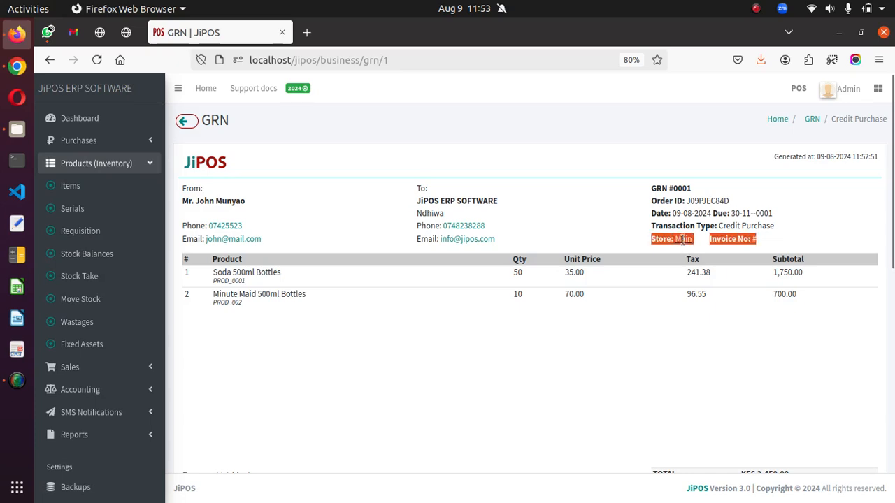
{"action": "left_click", "coordinate": [106, 252]}
{"action": "left_click", "coordinate": [639, 161]}
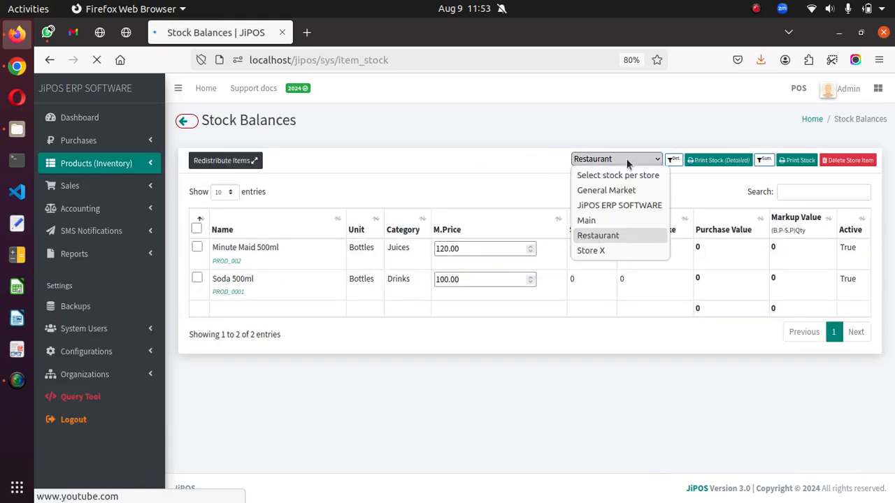
{"action": "left_click", "coordinate": [596, 223]}
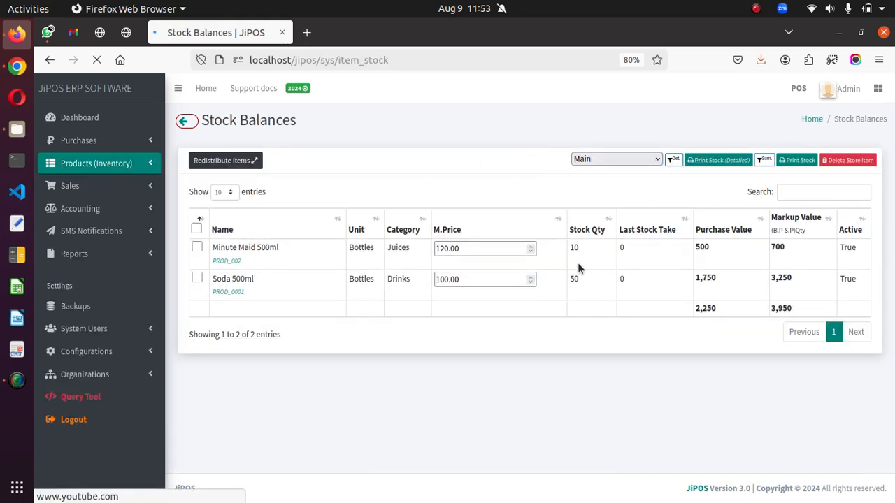
{"action": "left_click_drag", "start_coordinate": [574, 278], "coordinate": [578, 279]}
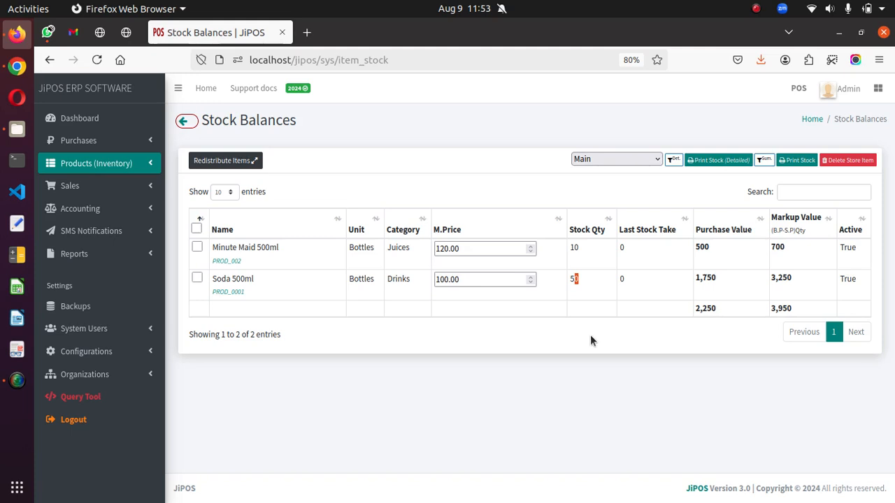
- Open the GRN of the credit purchase from the purchase list
{"action": "left_click", "coordinate": [89, 141]}
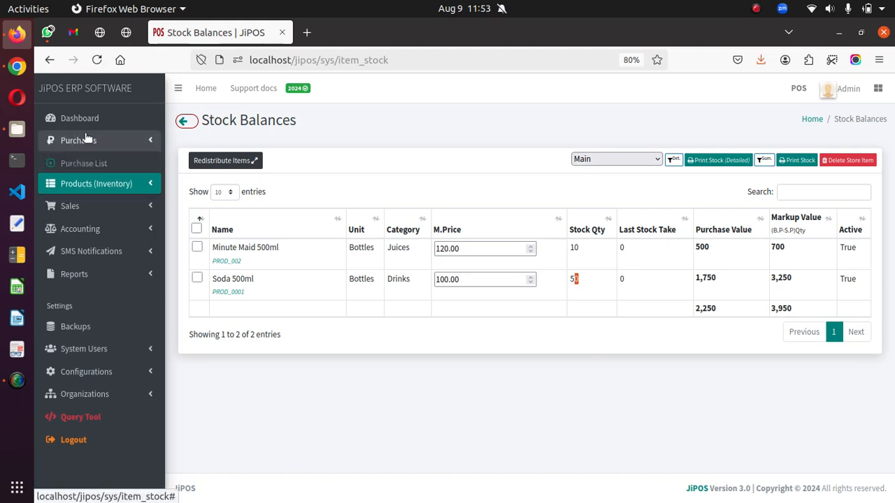
{"action": "left_click", "coordinate": [103, 168]}
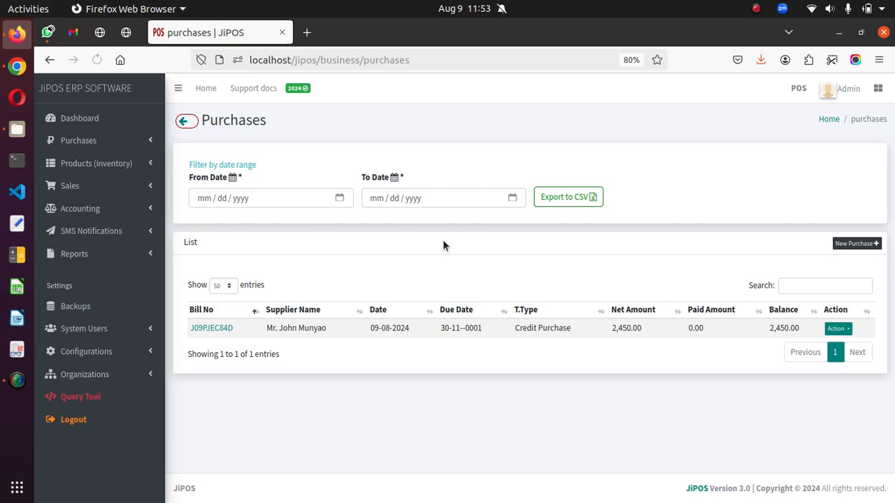
{"action": "left_click", "coordinate": [226, 329]}
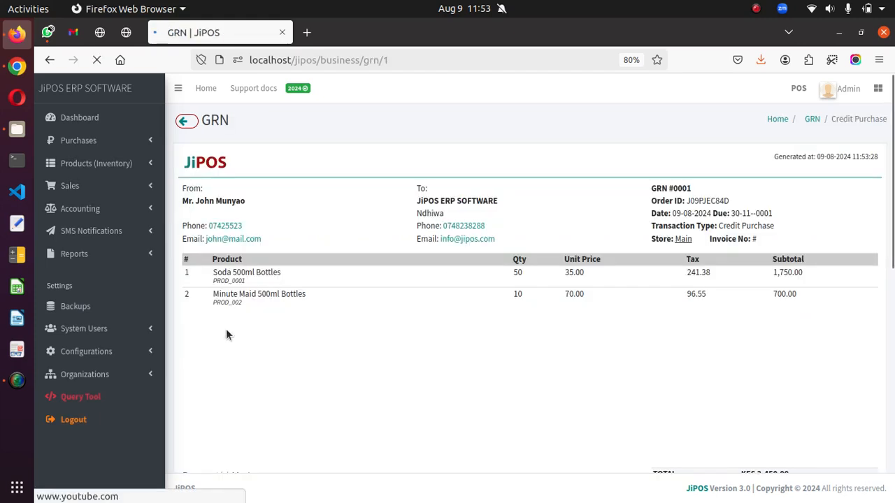
- Preview the A4 print version of the GRN, close the preview and review the GRN's details
{"action": "scroll", "coordinate": [496, 353], "scroll_direction": "down", "scroll_amount": 5}
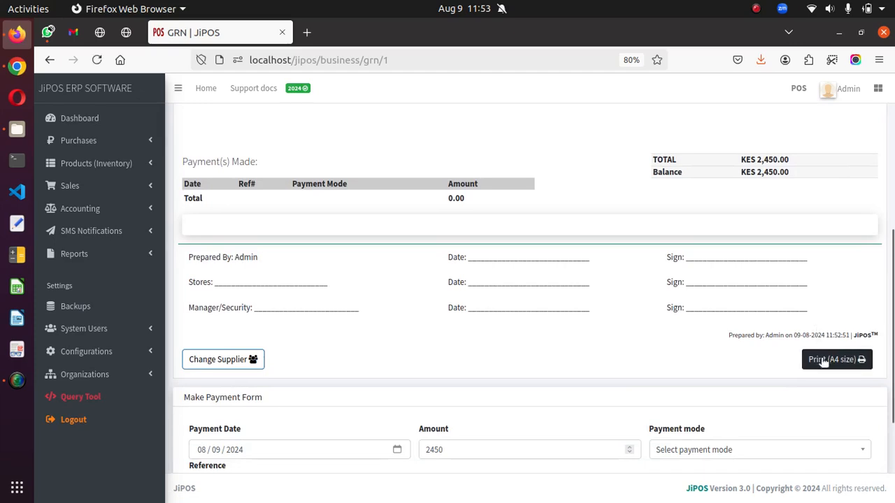
{"action": "left_click", "coordinate": [832, 360]}
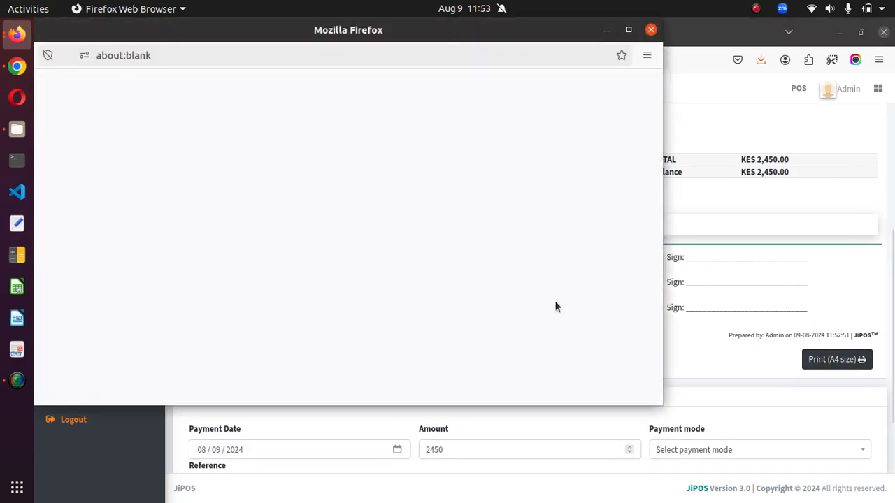
{"action": "left_click", "coordinate": [651, 30]}
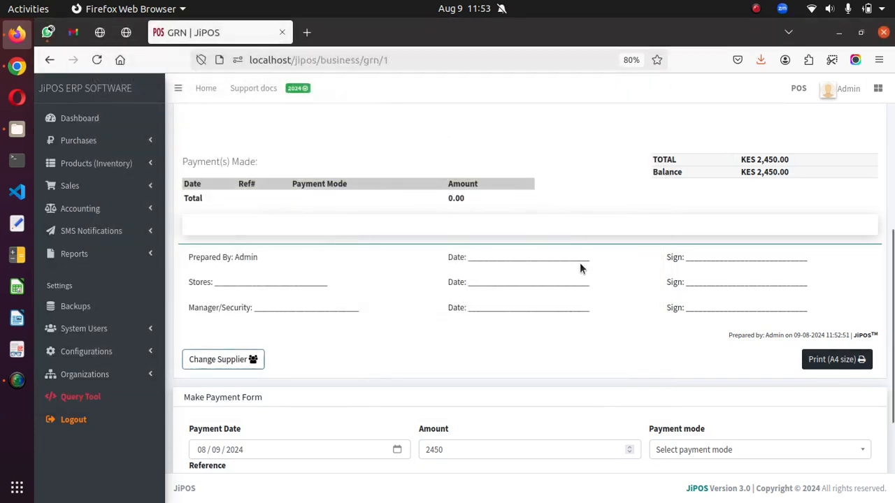
{"action": "scroll", "coordinate": [579, 263], "scroll_direction": "up", "scroll_amount": 4}
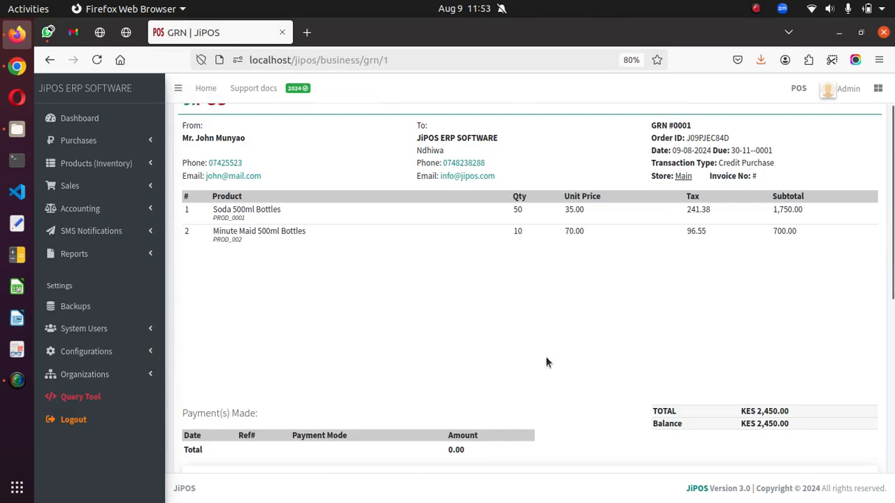
{"action": "scroll", "coordinate": [547, 362], "scroll_direction": "up", "scroll_amount": 2}
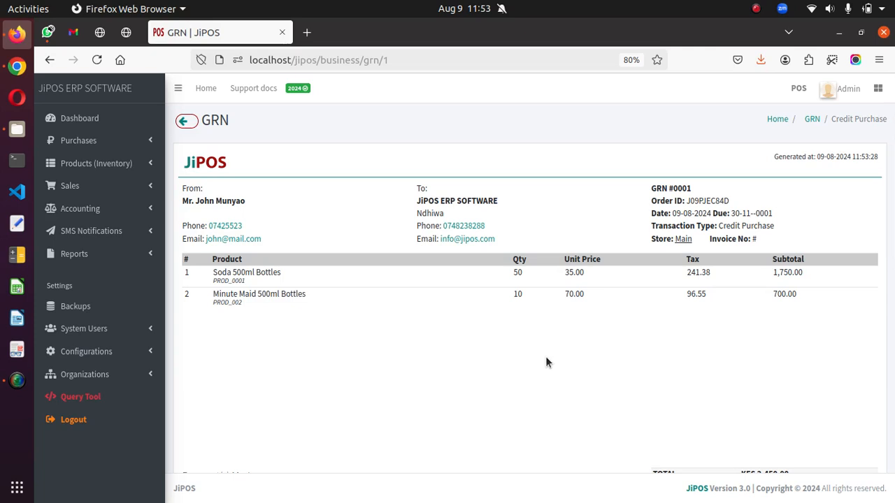
- Review the credit purchase's net amount in the purchase list and reopen its GRN
{"action": "left_click", "coordinate": [124, 142]}
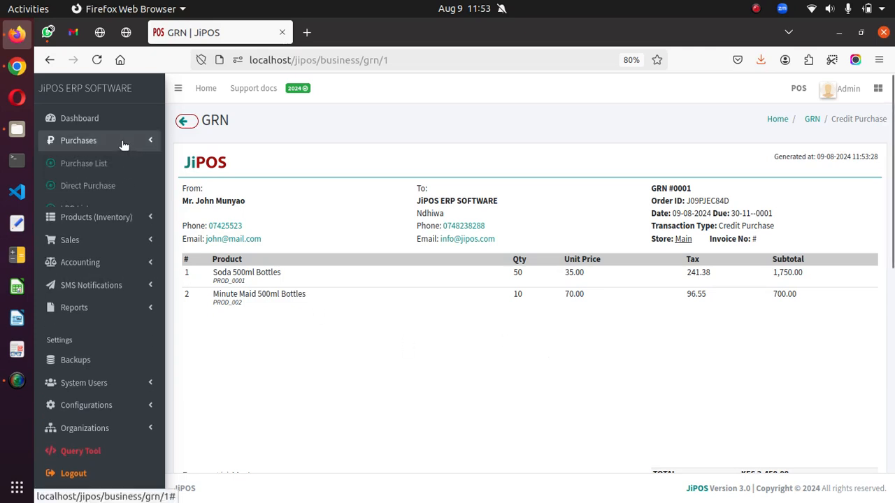
{"action": "left_click", "coordinate": [110, 168]}
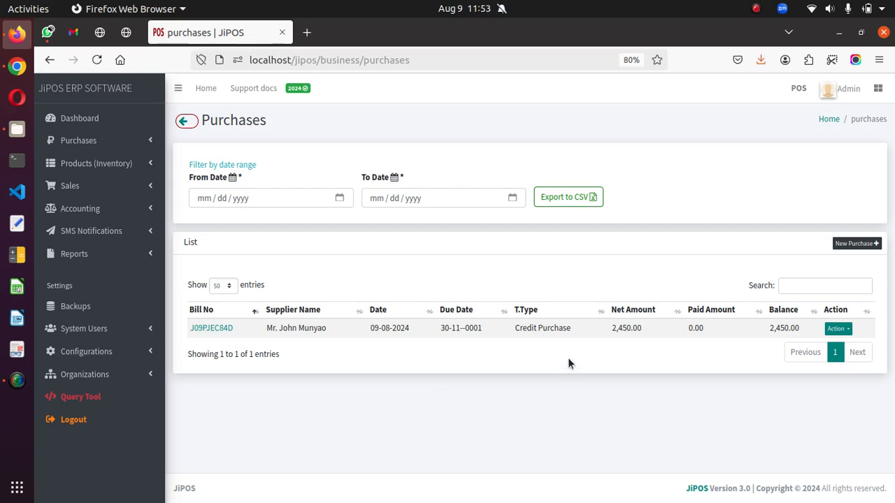
{"action": "left_click_drag", "start_coordinate": [613, 328], "coordinate": [632, 329]}
{"action": "left_click", "coordinate": [213, 328]}
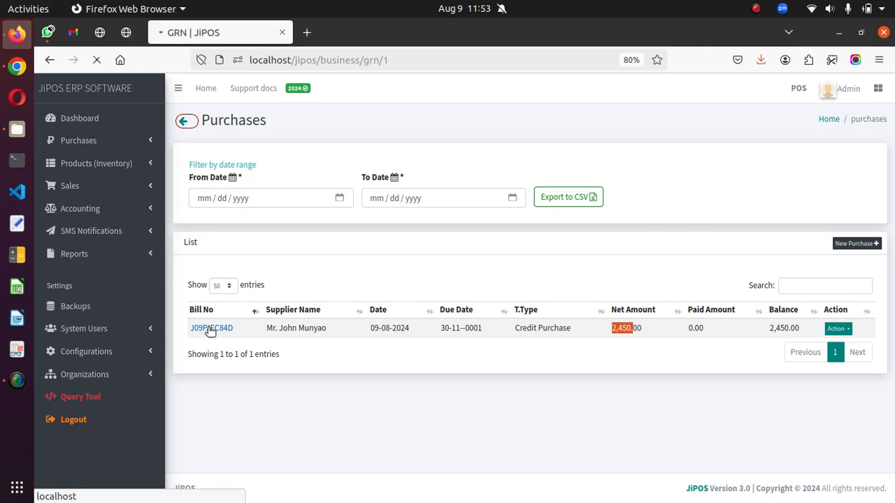
- Set the payment mode to Cash in the GRN's payment form
{"action": "scroll", "coordinate": [481, 277], "scroll_direction": "down", "scroll_amount": 7}
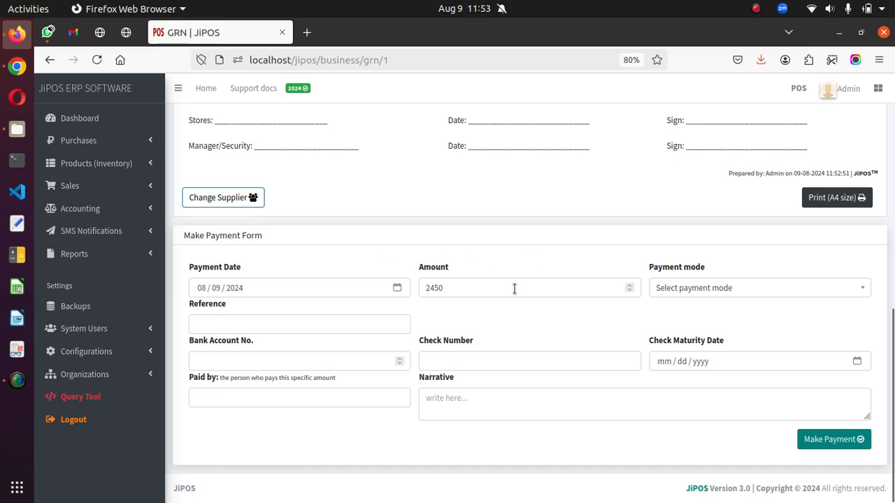
{"action": "left_click", "coordinate": [710, 290]}
{"action": "left_click", "coordinate": [679, 346]}
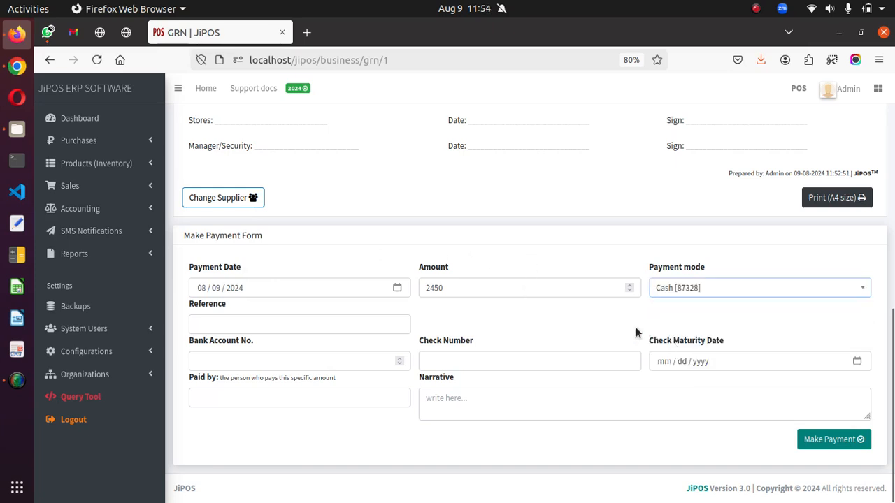
{"action": "left_click", "coordinate": [310, 324]}
{"action": "type", "text": "1000"}
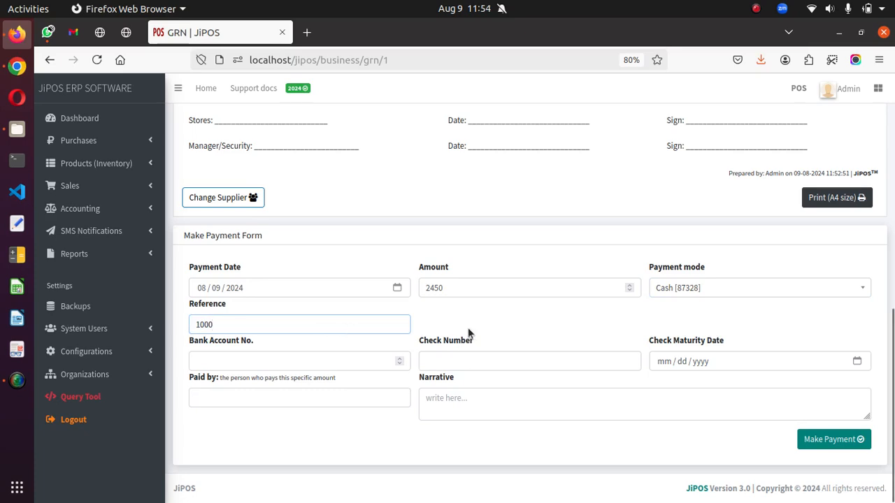
{"action": "key", "text": "BackSpace"}
{"action": "key", "text": "BackSpace"}
{"action": "key", "text": "BackSpace"}
{"action": "key", "text": "BackSpace"}
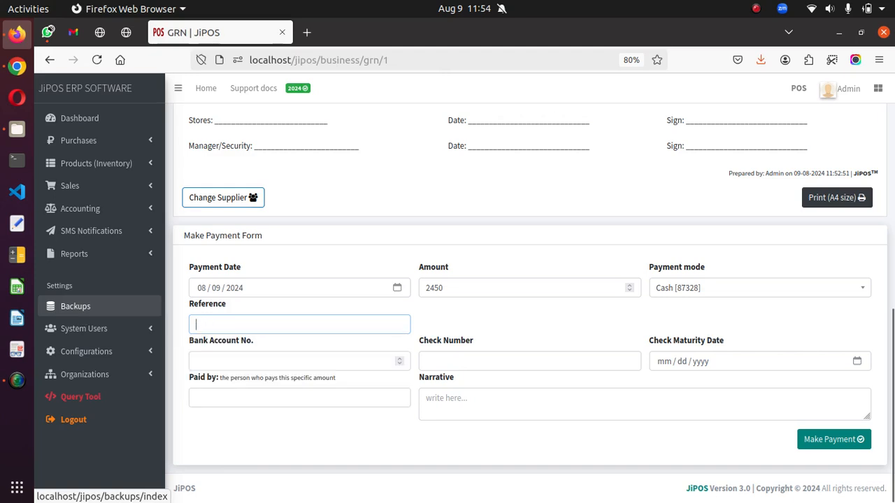
- Set the payment amount to 1000 and the reference to NA, and submit the payment
{"action": "double_click", "coordinate": [462, 286]}
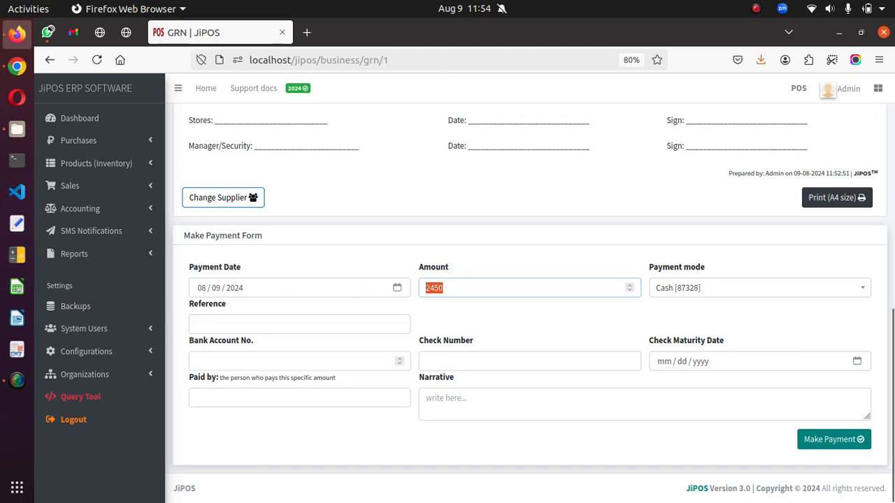
{"action": "type", "text": "1000"}
{"action": "left_click", "coordinate": [346, 325]}
{"action": "type", "text": "N"}
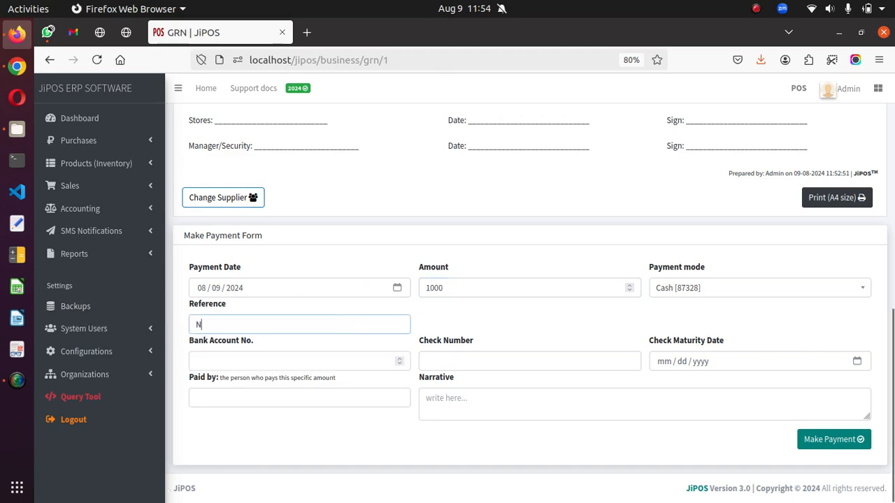
{"action": "type", "text": "A"}
{"action": "left_click", "coordinate": [753, 317]}
{"action": "left_click", "coordinate": [829, 440]}
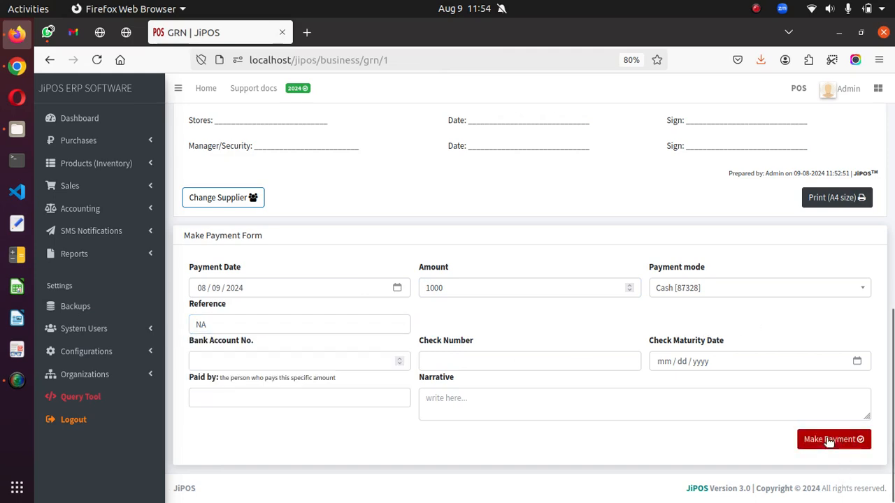
- Review the GRN's remaining balance and the cash payment recorded under the payments made
{"action": "scroll", "coordinate": [590, 351], "scroll_direction": "down", "scroll_amount": 4}
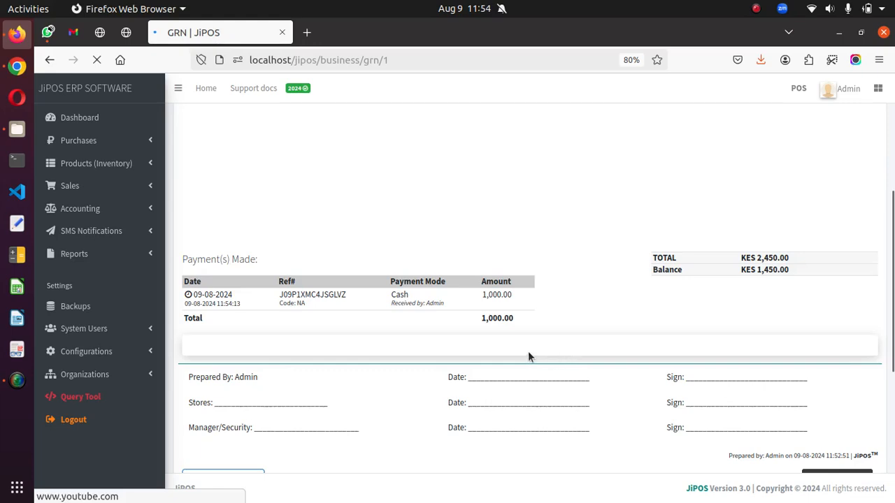
{"action": "scroll", "coordinate": [658, 275], "scroll_direction": "down", "scroll_amount": 3}
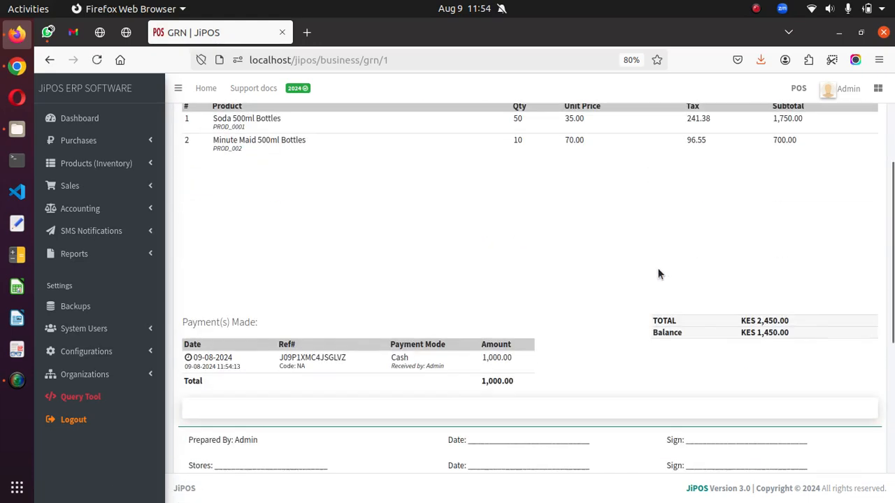
{"action": "double_click", "coordinate": [763, 332]}
{"action": "scroll", "coordinate": [495, 356], "scroll_direction": "down", "scroll_amount": 3}
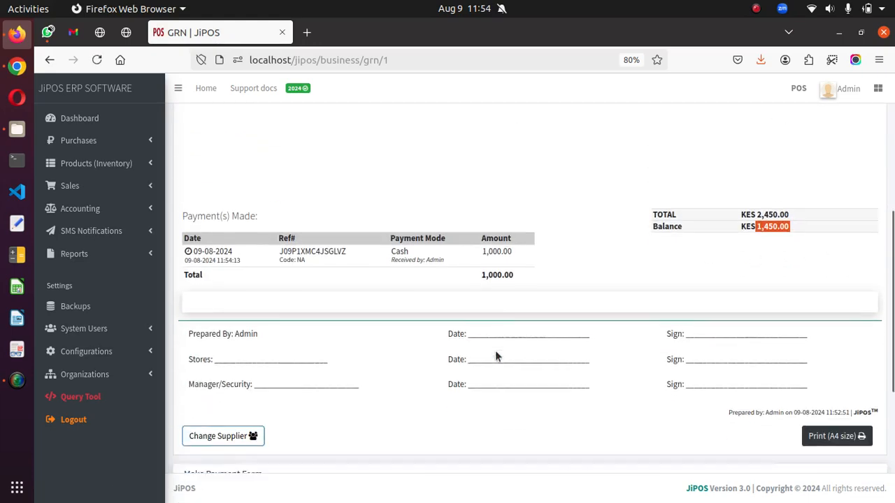
{"action": "left_click_drag", "start_coordinate": [212, 225], "coordinate": [493, 233]}
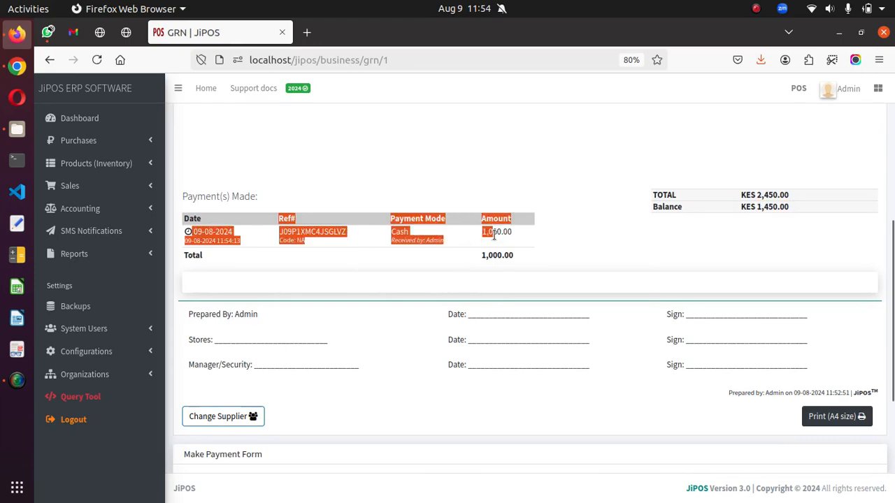
{"action": "left_click", "coordinate": [501, 233]}
- Submit a second GRN payment of 1450 with KCB as the payment mode and GAHSDJIS as the reference
{"action": "scroll", "coordinate": [418, 316], "scroll_direction": "down", "scroll_amount": 1}
{"action": "scroll", "coordinate": [420, 316], "scroll_direction": "down", "scroll_amount": 2}
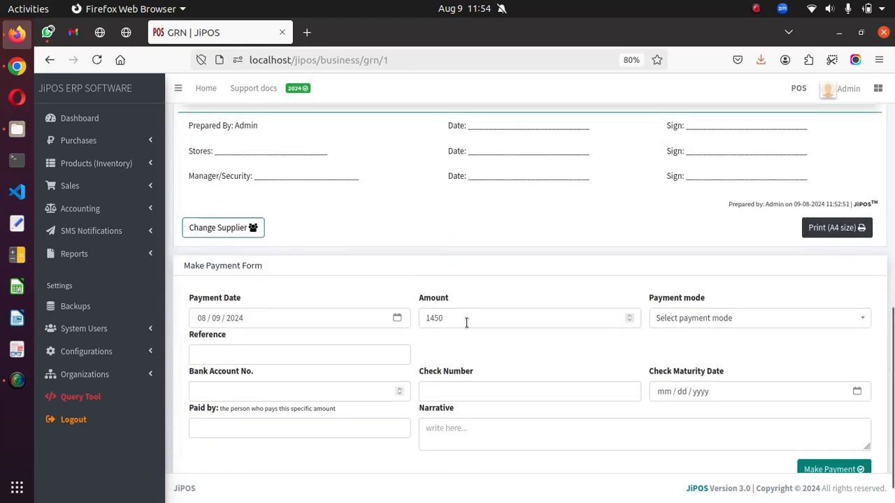
{"action": "left_click", "coordinate": [730, 323]}
{"action": "left_click", "coordinate": [699, 416]}
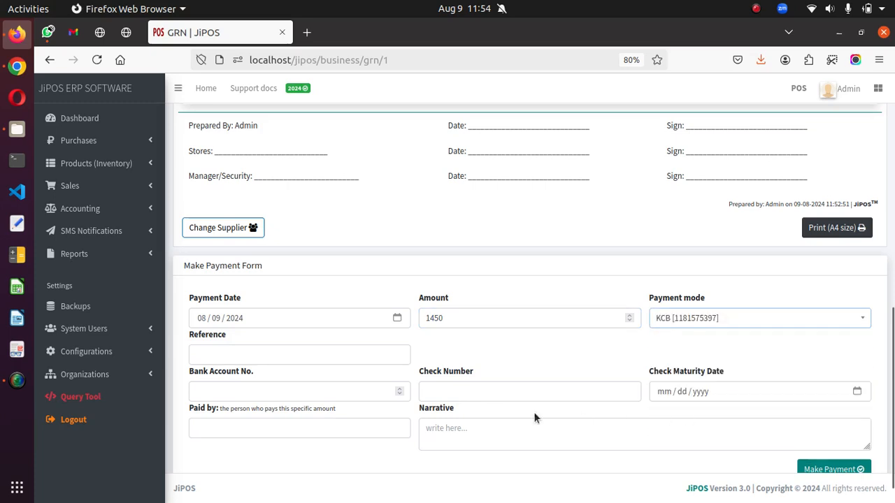
{"action": "left_click", "coordinate": [345, 362]}
{"action": "type", "text": "GAHSDJIS"}
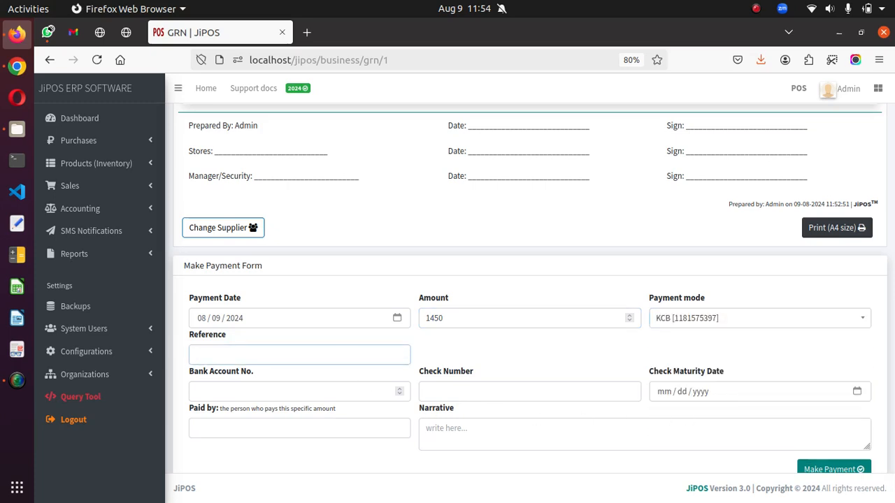
{"action": "scroll", "coordinate": [832, 442], "scroll_direction": "down", "scroll_amount": 1}
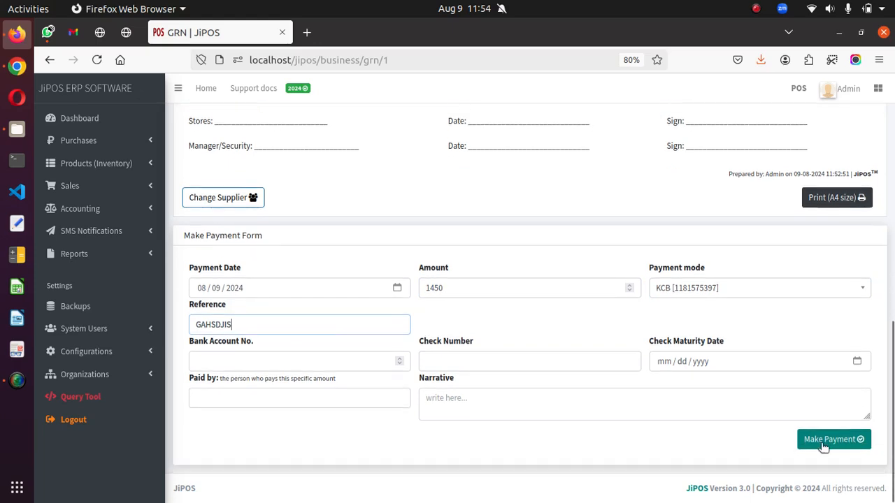
{"action": "left_click", "coordinate": [815, 442]}
- Review the GRN's payments and balance, check the paid amount in the purchase list, and return to the GRN
{"action": "scroll", "coordinate": [380, 344], "scroll_direction": "down", "scroll_amount": 5}
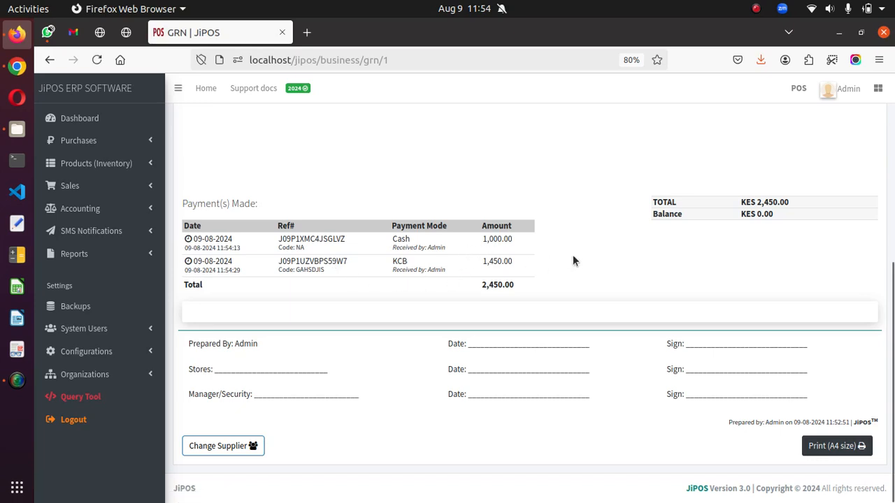
{"action": "scroll", "coordinate": [629, 258], "scroll_direction": "up", "scroll_amount": 3}
{"action": "scroll", "coordinate": [721, 294], "scroll_direction": "down", "scroll_amount": 3}
{"action": "scroll", "coordinate": [699, 336], "scroll_direction": "up", "scroll_amount": 5}
{"action": "scroll", "coordinate": [668, 346], "scroll_direction": "down", "scroll_amount": 5}
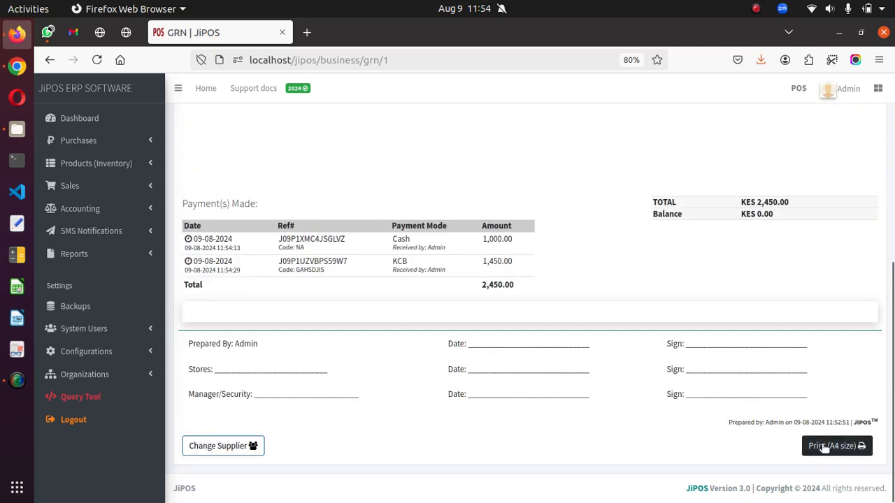
{"action": "scroll", "coordinate": [651, 286], "scroll_direction": "up", "scroll_amount": 4}
{"action": "left_click", "coordinate": [185, 123]}
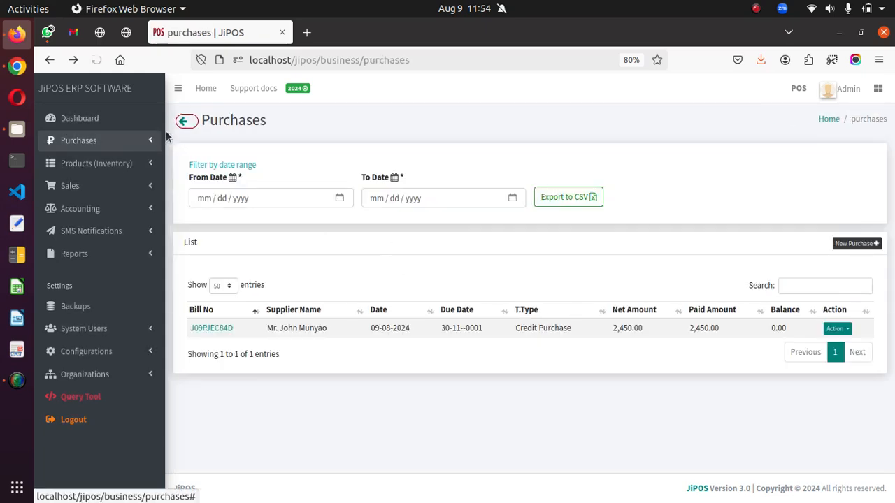
{"action": "left_click", "coordinate": [185, 121]}
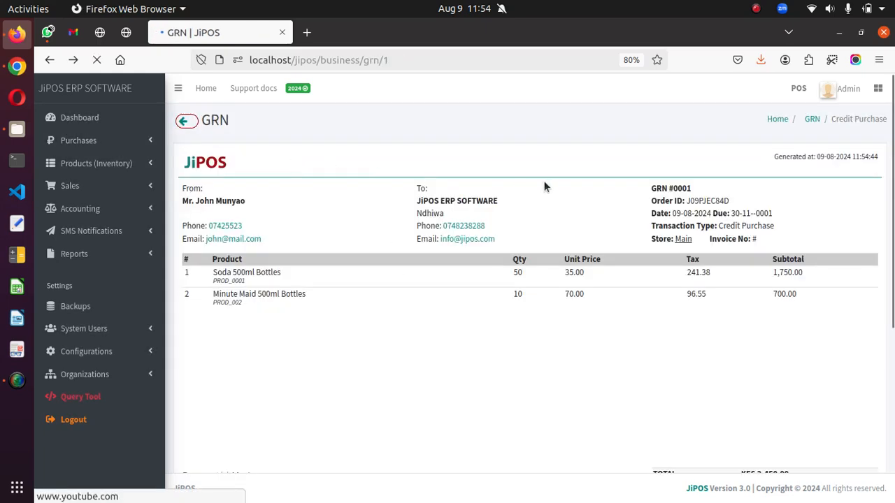
- Open a new direct purchase form and go to the field for the amount being paid to the supplier
{"action": "left_click", "coordinate": [106, 145]}
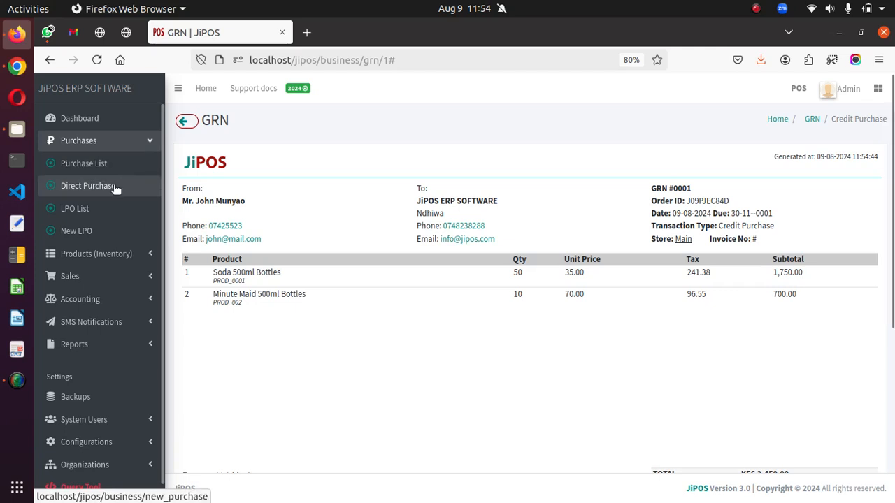
{"action": "left_click", "coordinate": [115, 188]}
{"action": "scroll", "coordinate": [283, 399], "scroll_direction": "down", "scroll_amount": 2}
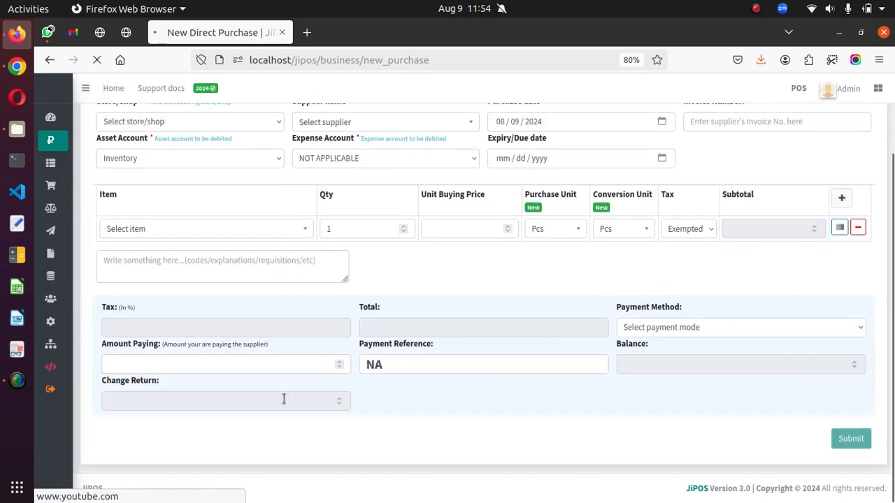
{"action": "left_click", "coordinate": [242, 365]}
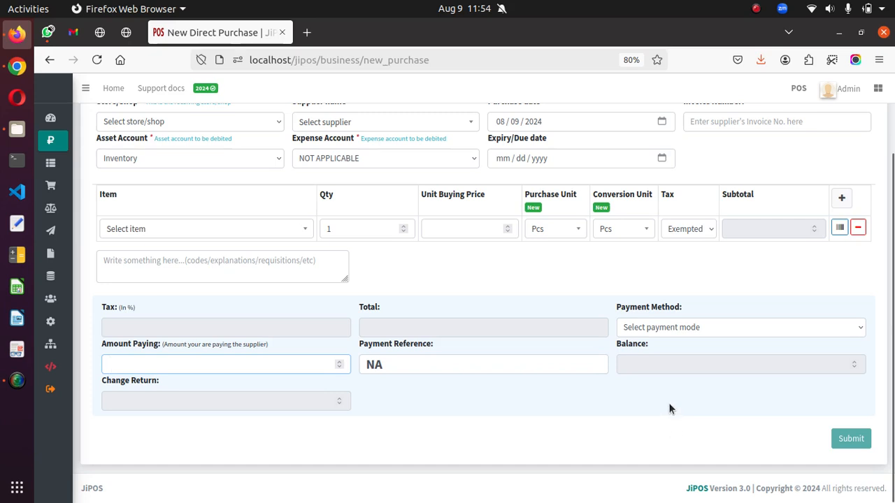